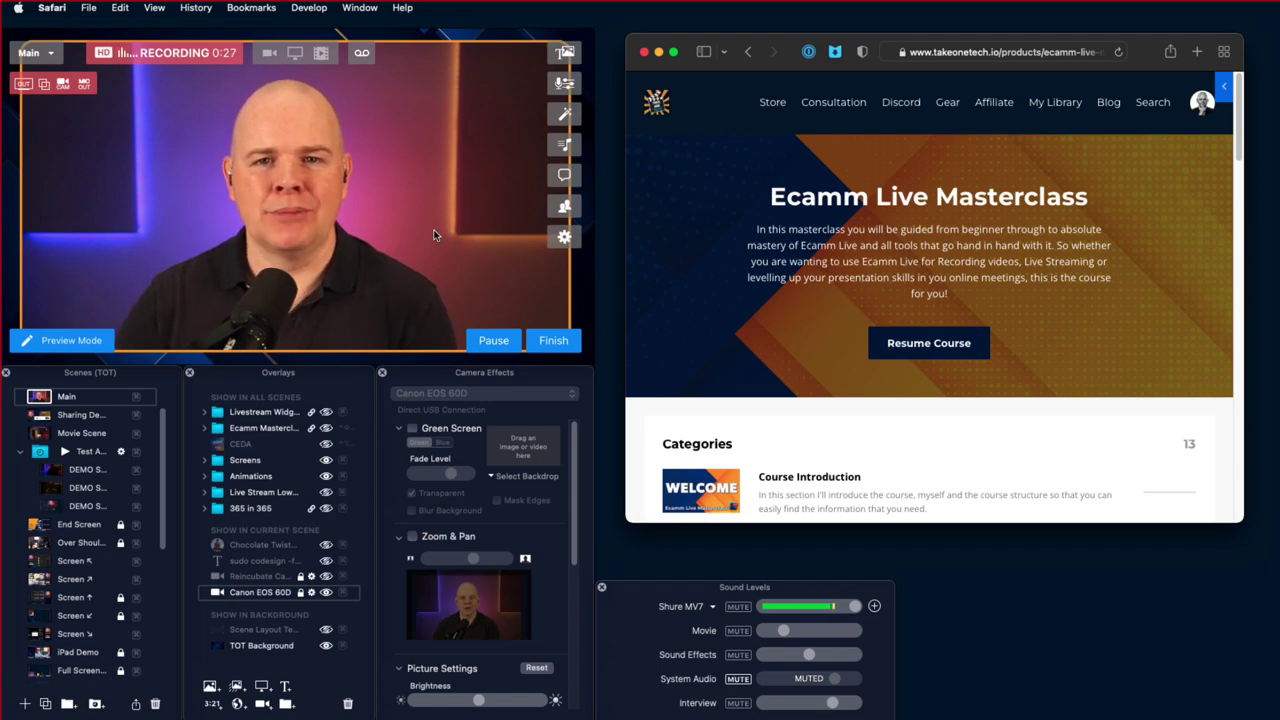
Step: Click the desktop to activate Finder so Ecamm Live's floating Program window pops up
drag(434, 235, 285, 140)
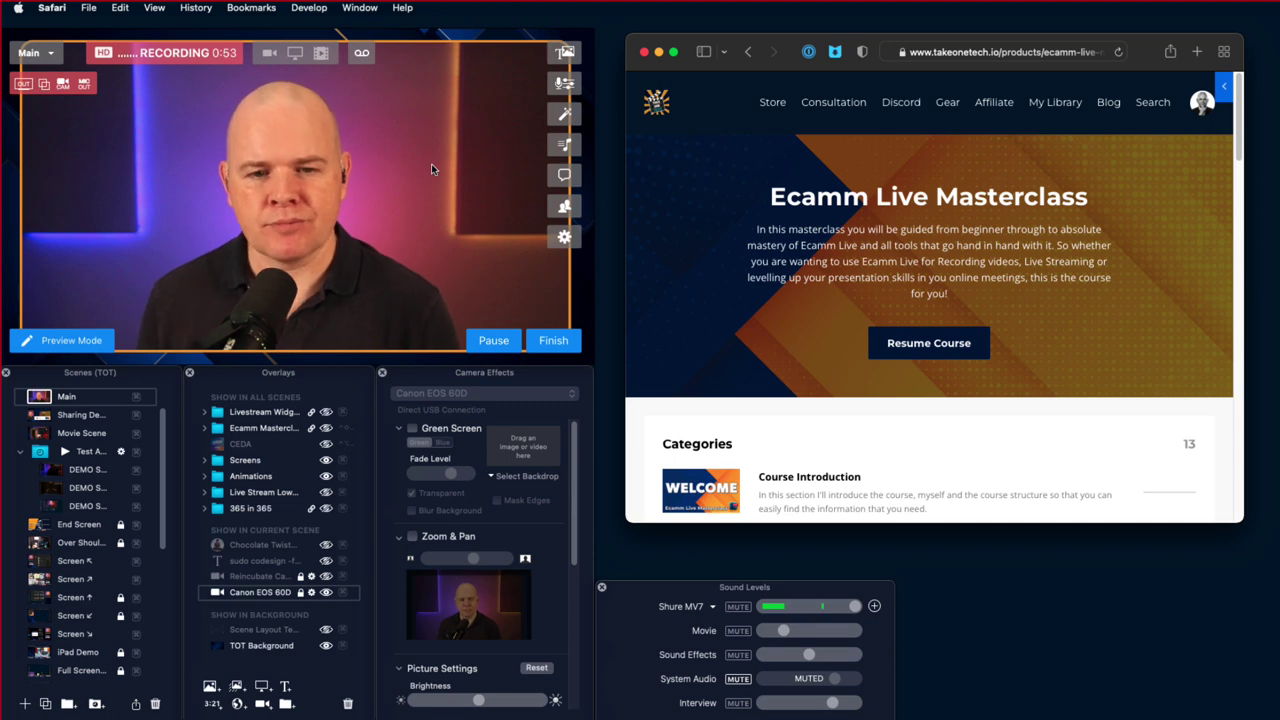
click(600, 205)
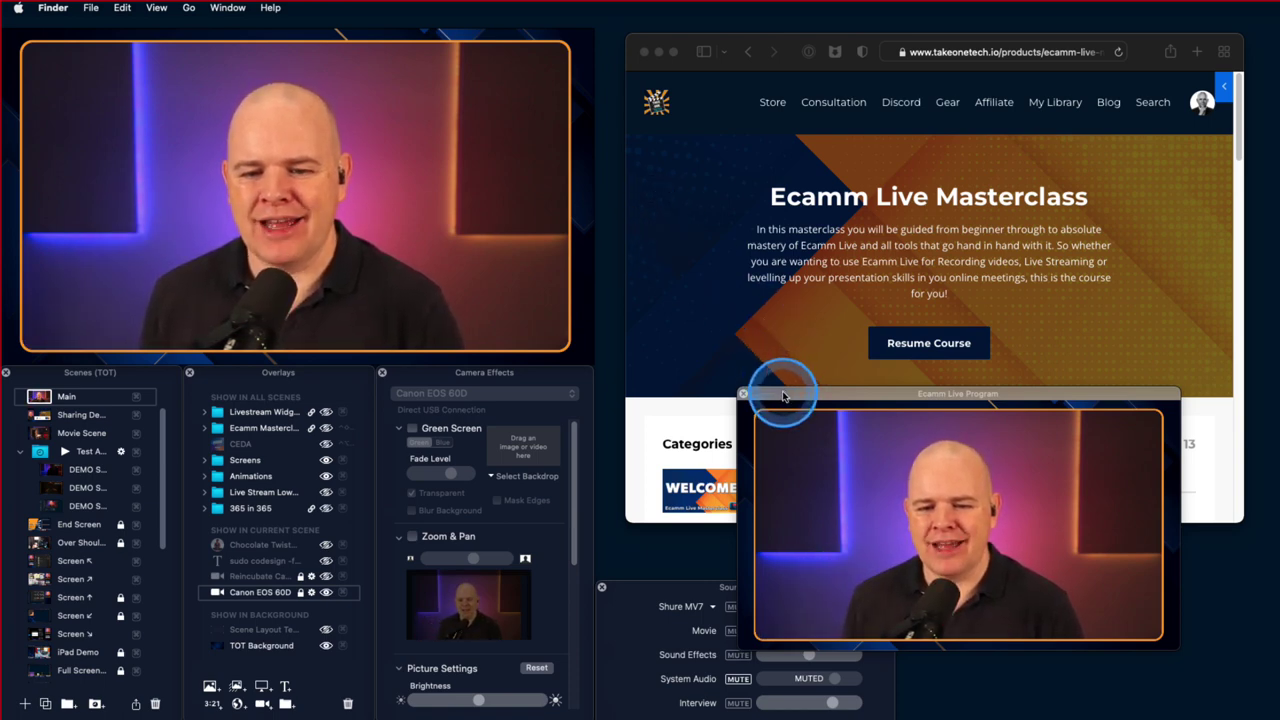
Step: Shrink the floating Program preview to a thumbnail, park it below the page, then bring Safari forward
drag(786, 394, 638, 286)
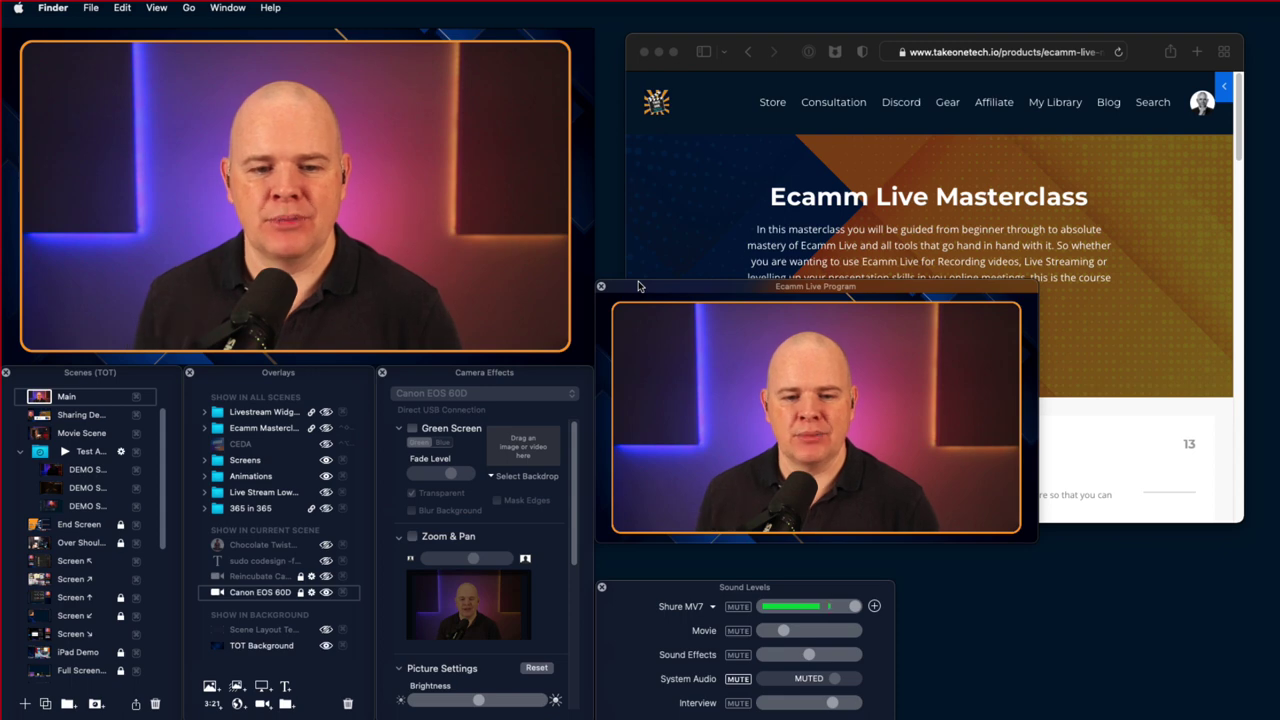
drag(638, 286, 688, 337)
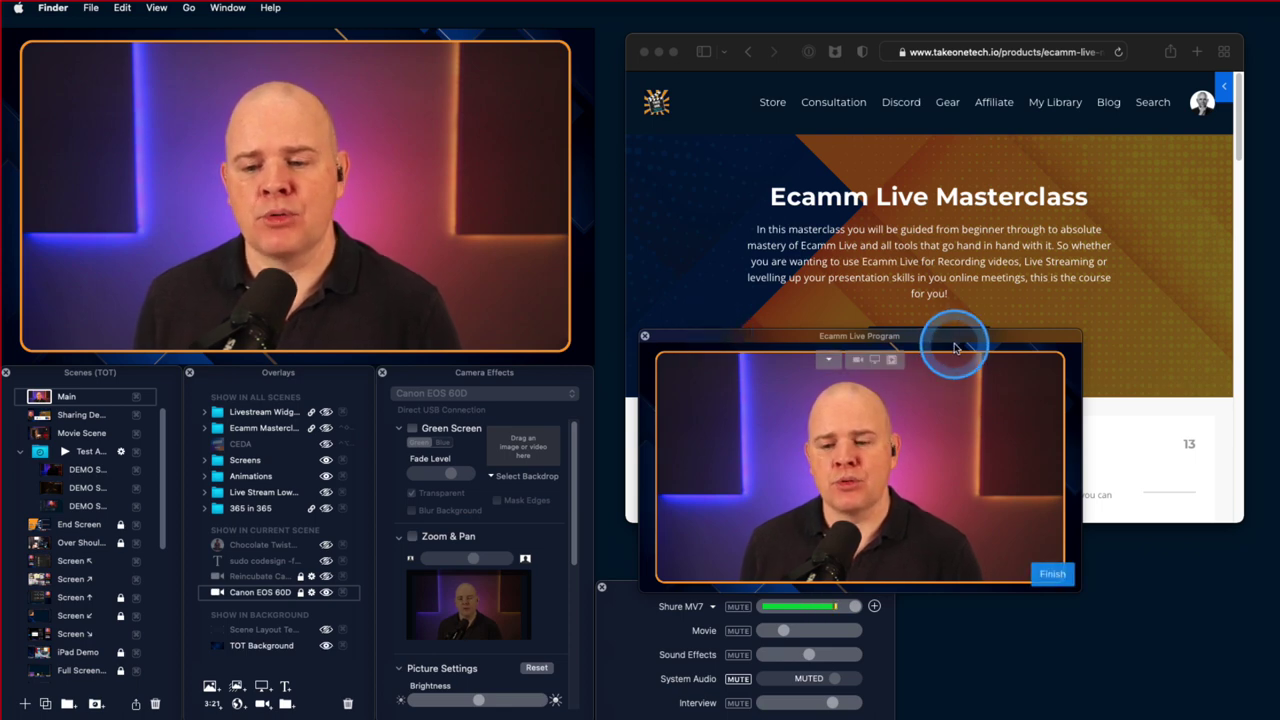
drag(1080, 334, 1128, 622)
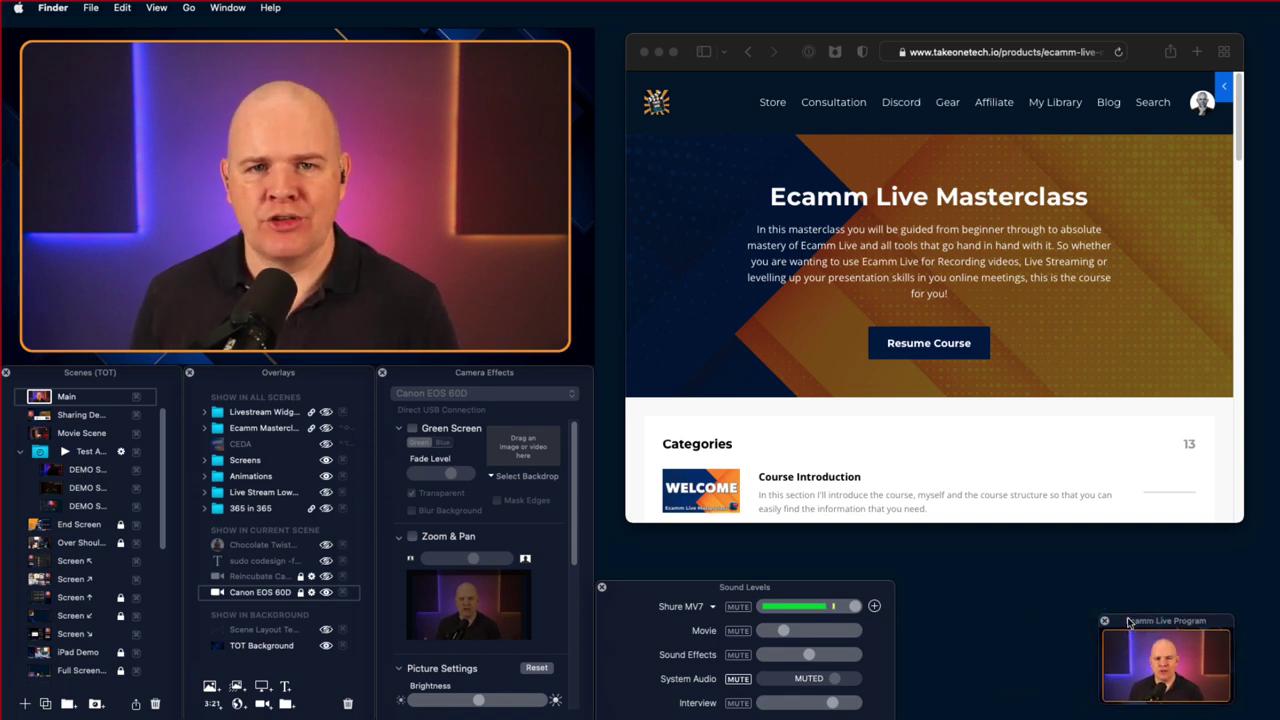
click(1128, 622)
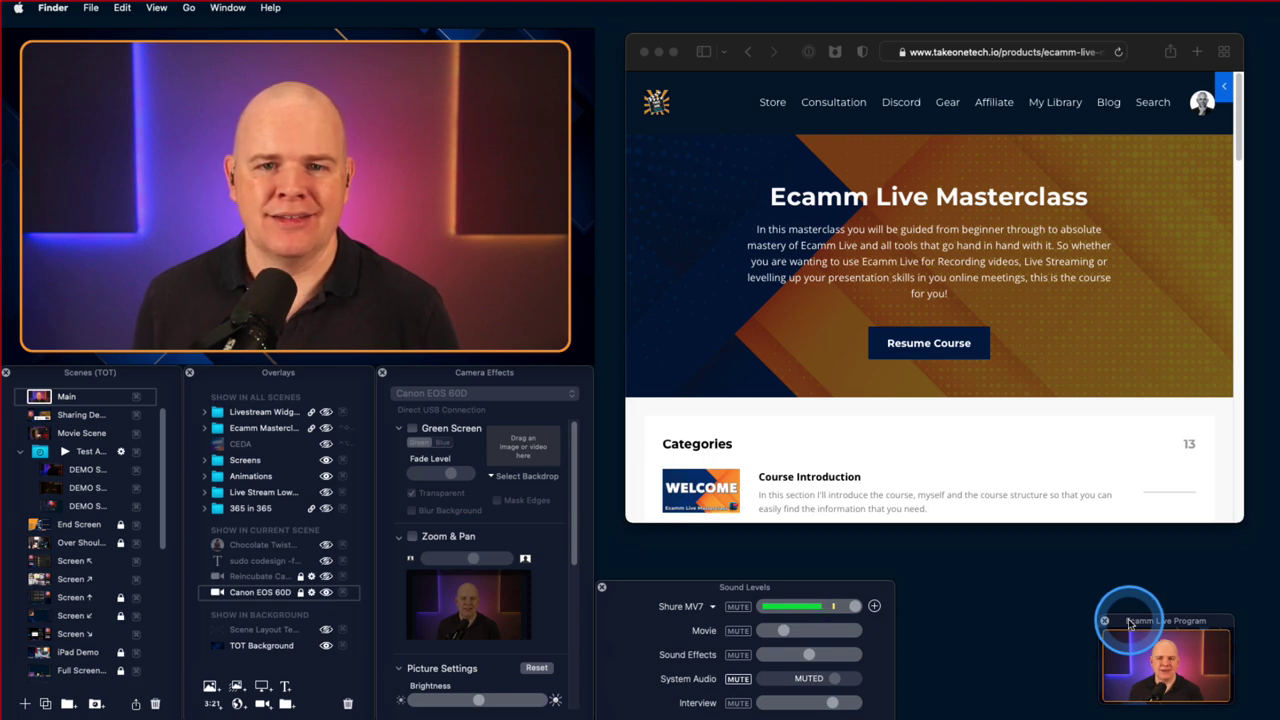
drag(1128, 622, 1052, 536)
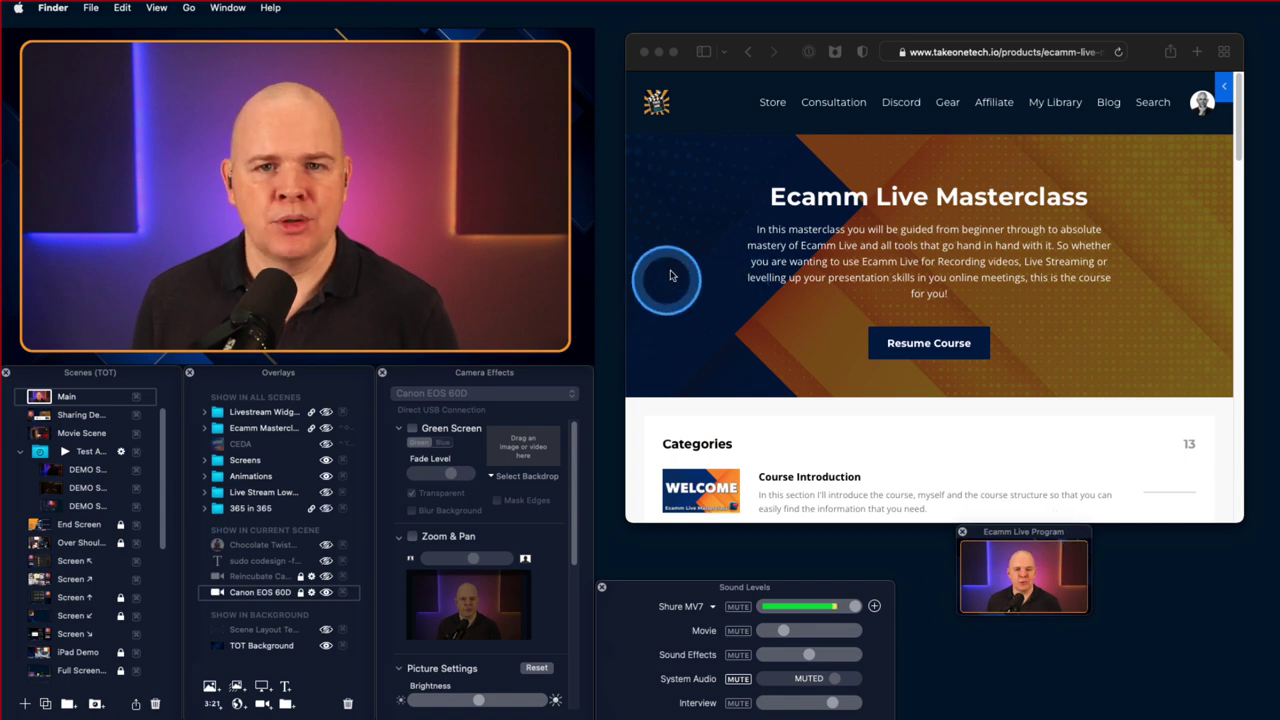
click(637, 42)
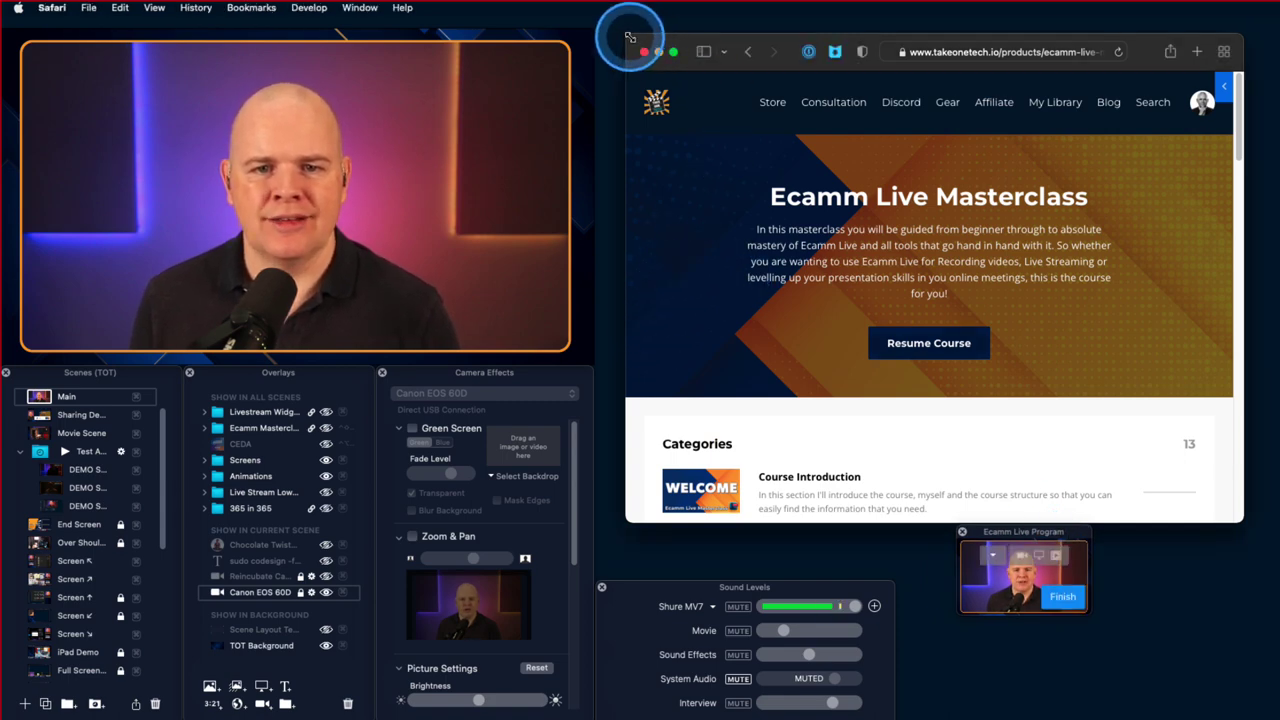
Step: Enlarge Safari, move the Program preview top-right and enlarge it, then shrink Safari back right
drag(630, 37, 62, 10)
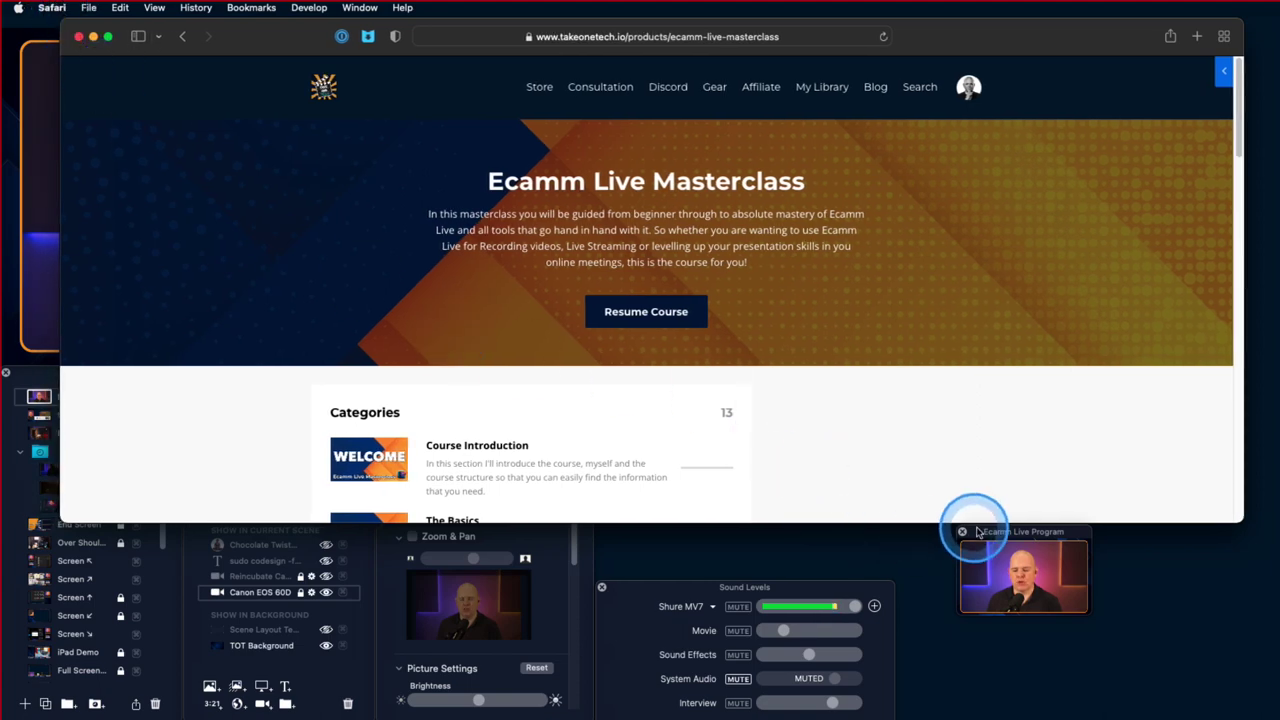
drag(978, 532, 1111, 576)
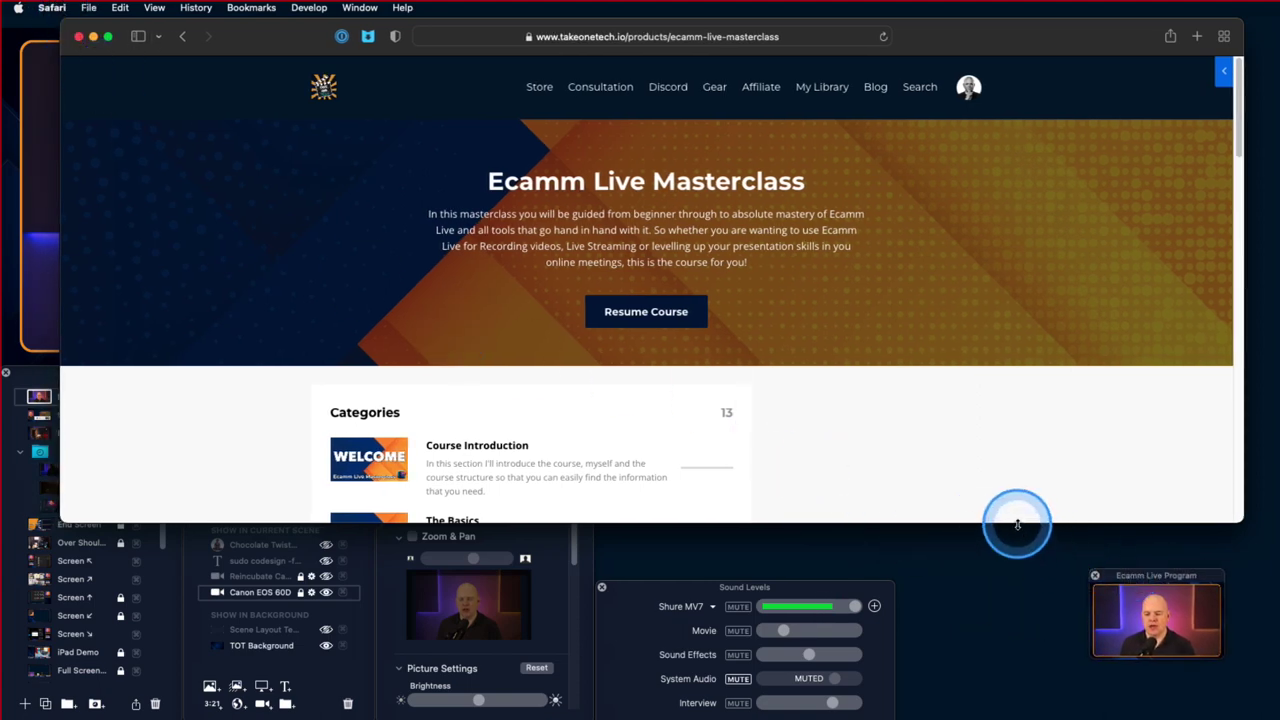
drag(1017, 524, 1021, 645)
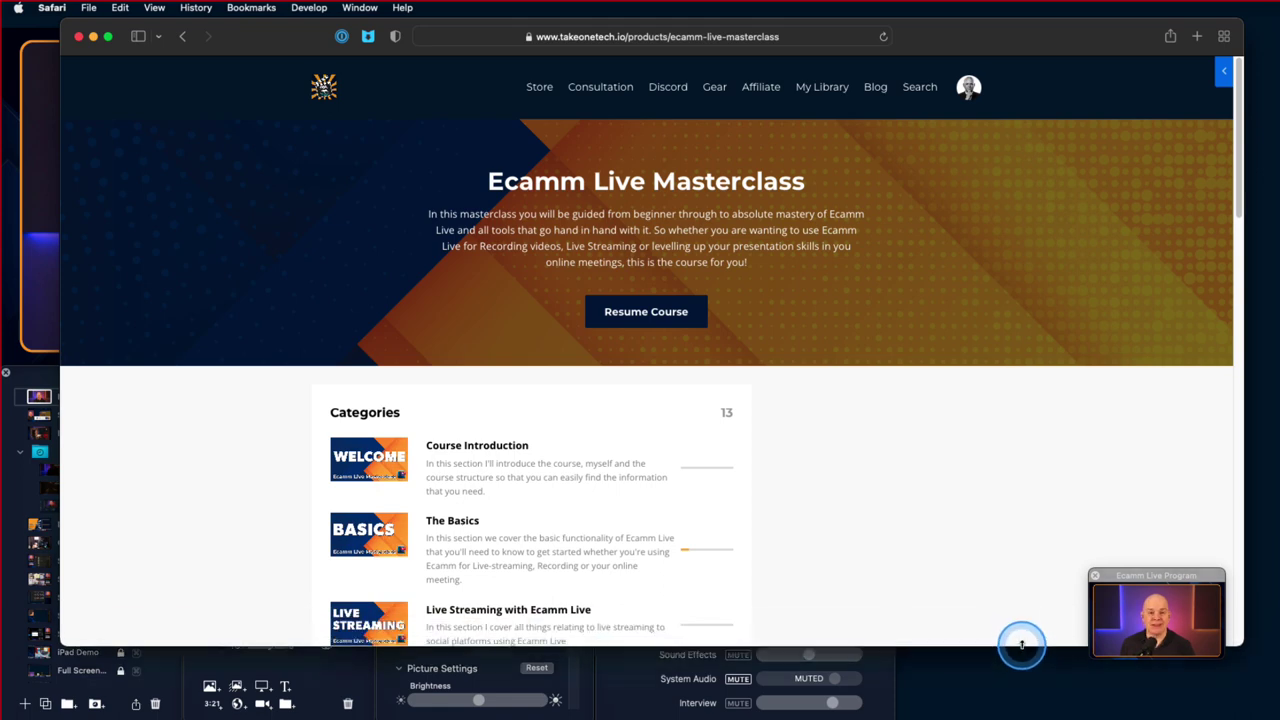
drag(1127, 575, 1183, 25)
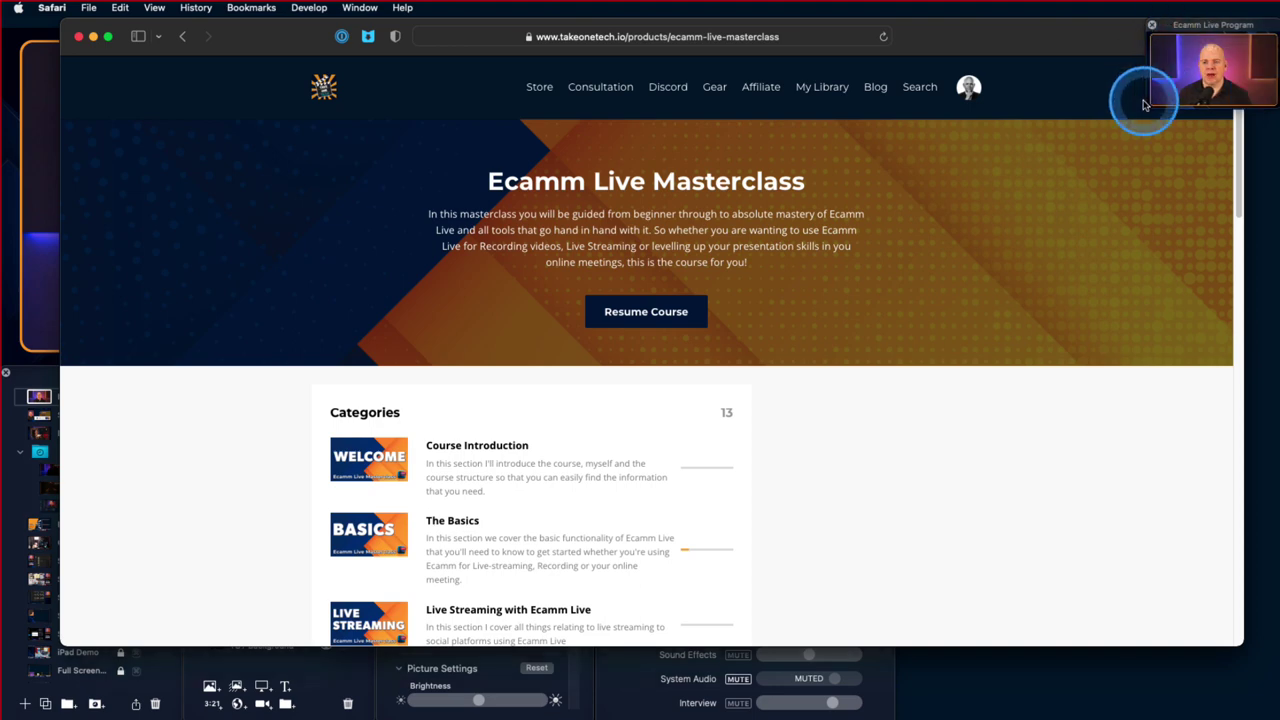
drag(1149, 108, 1068, 197)
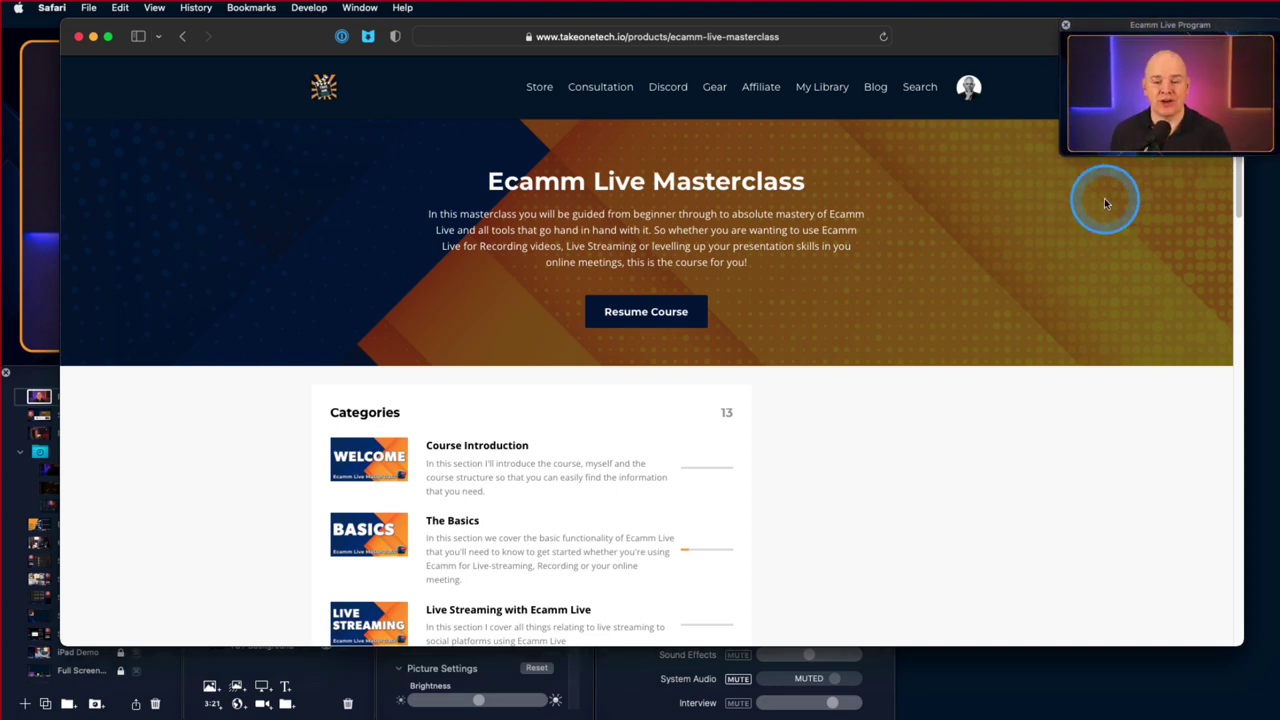
mouse_move(1106, 126)
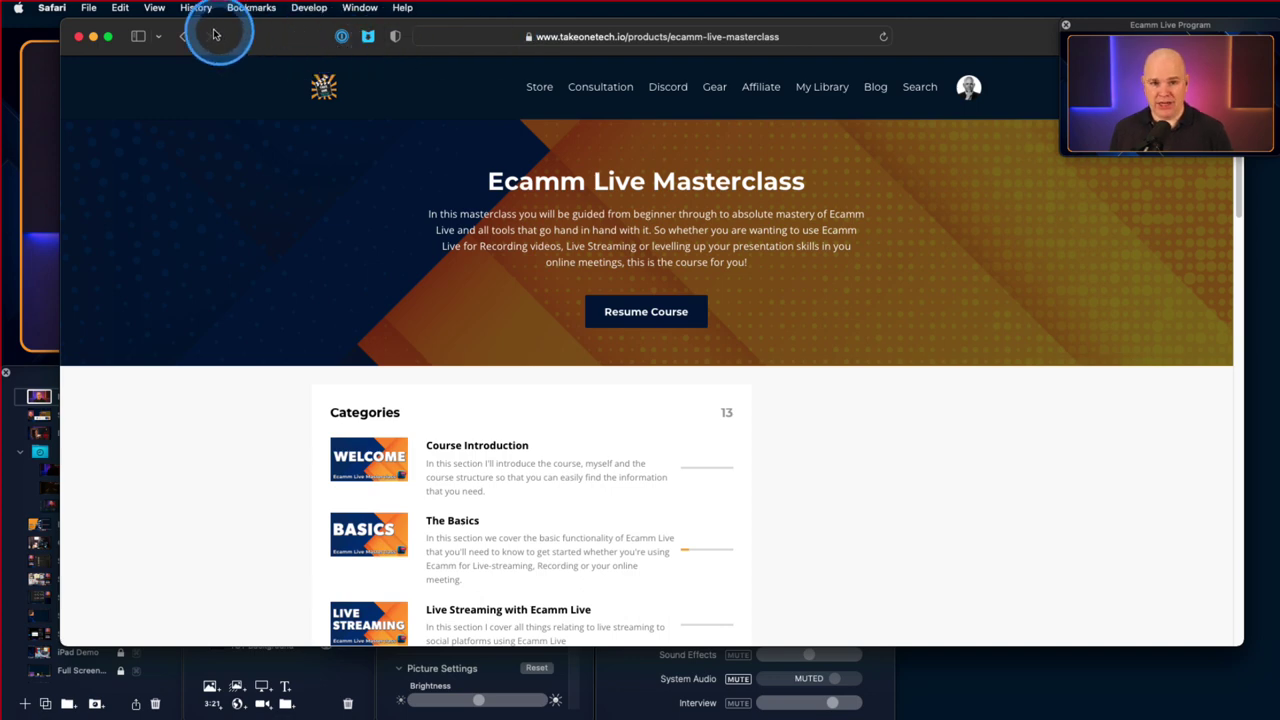
drag(61, 21, 644, 37)
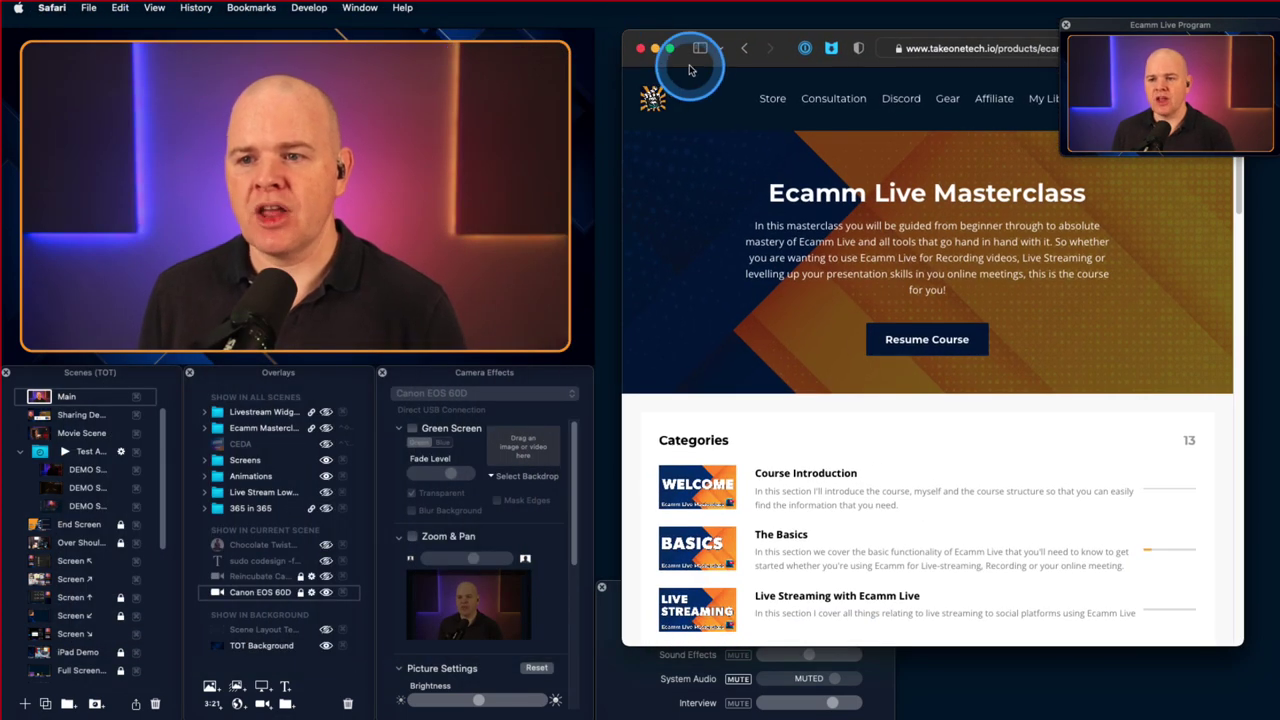
Step: Drag the floating Program preview from the top-right corner to the screen centre
drag(1103, 27, 498, 155)
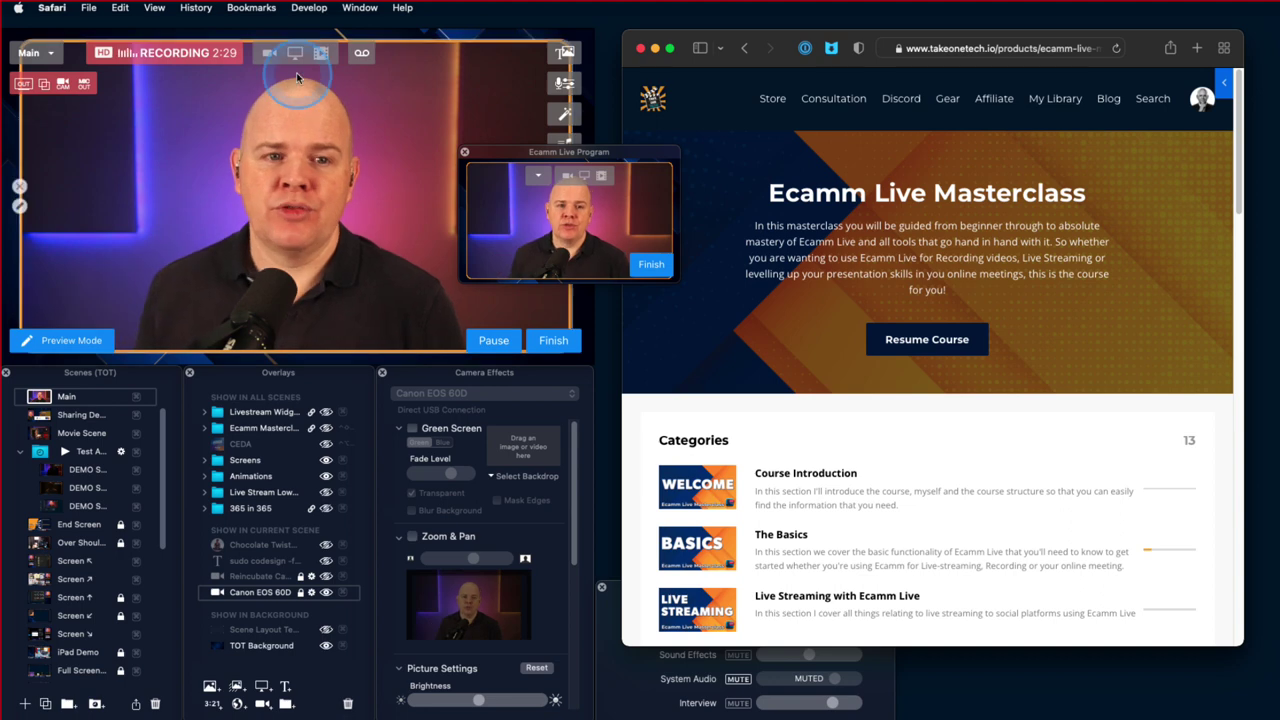
mouse_move(323, 50)
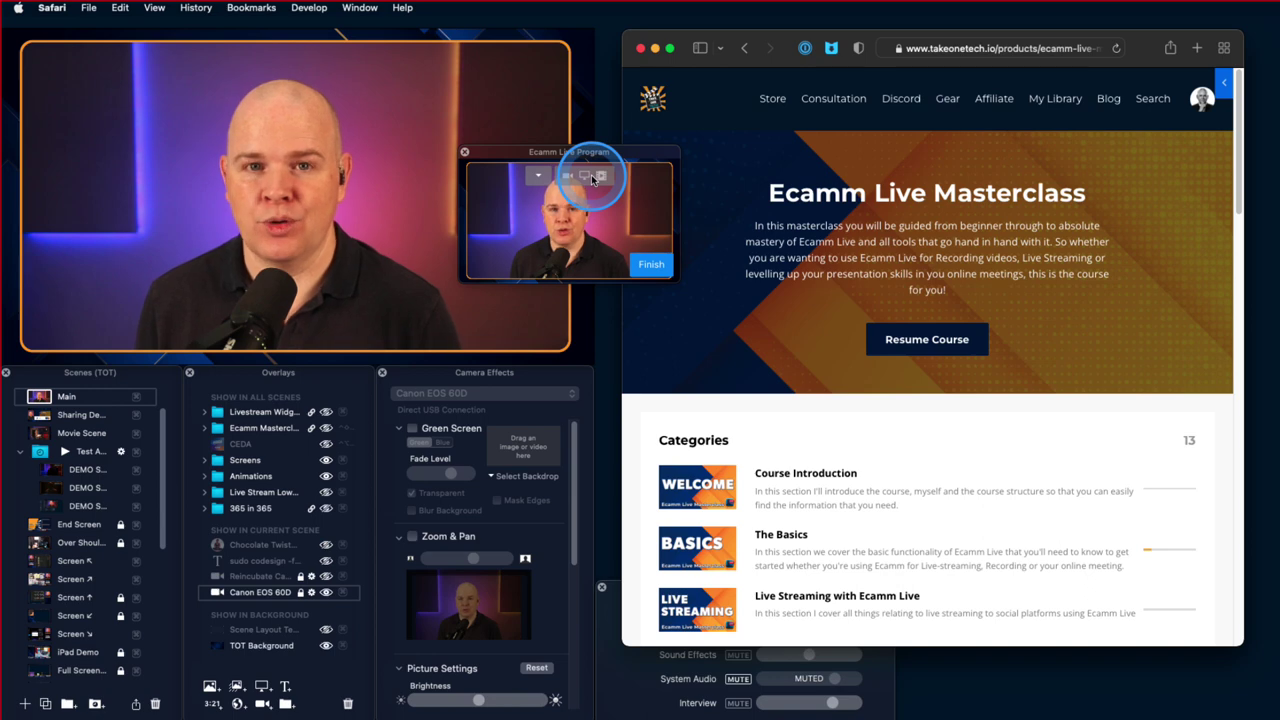
Step: Open and dismiss the preview's scene dropdown, then open the main window's scene list on Main
click(537, 178)
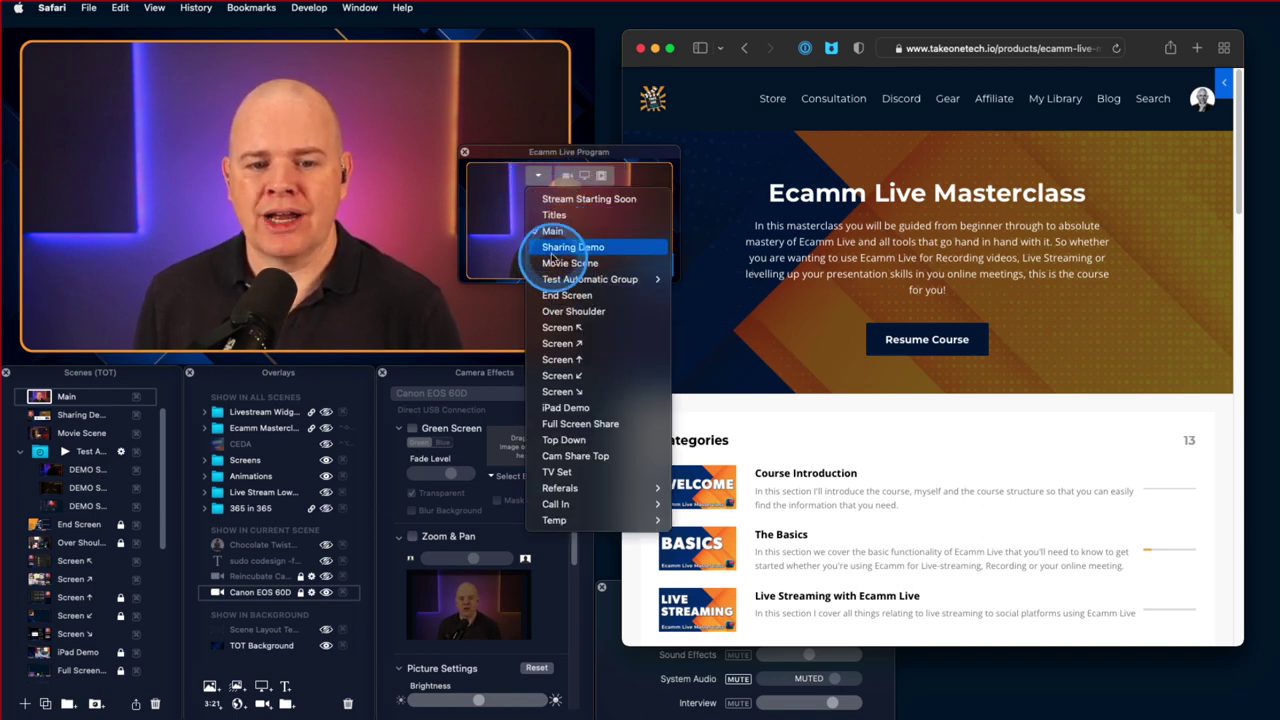
click(510, 190)
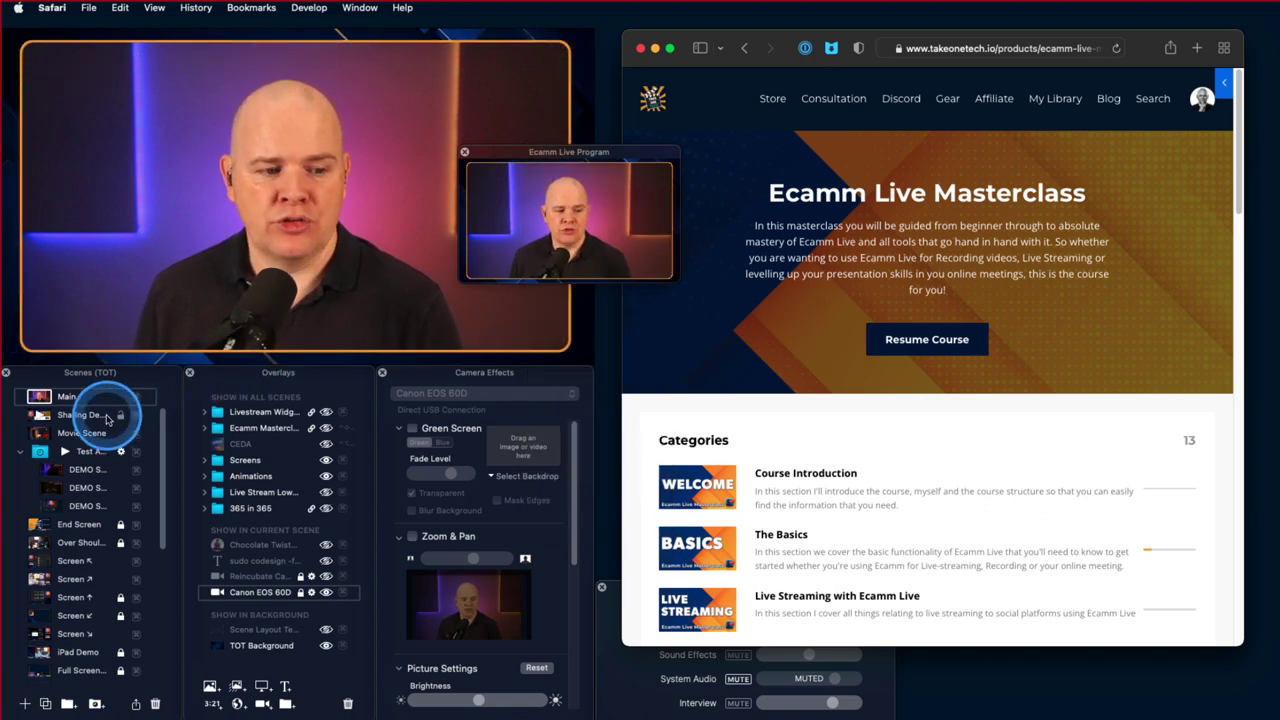
mouse_move(442, 284)
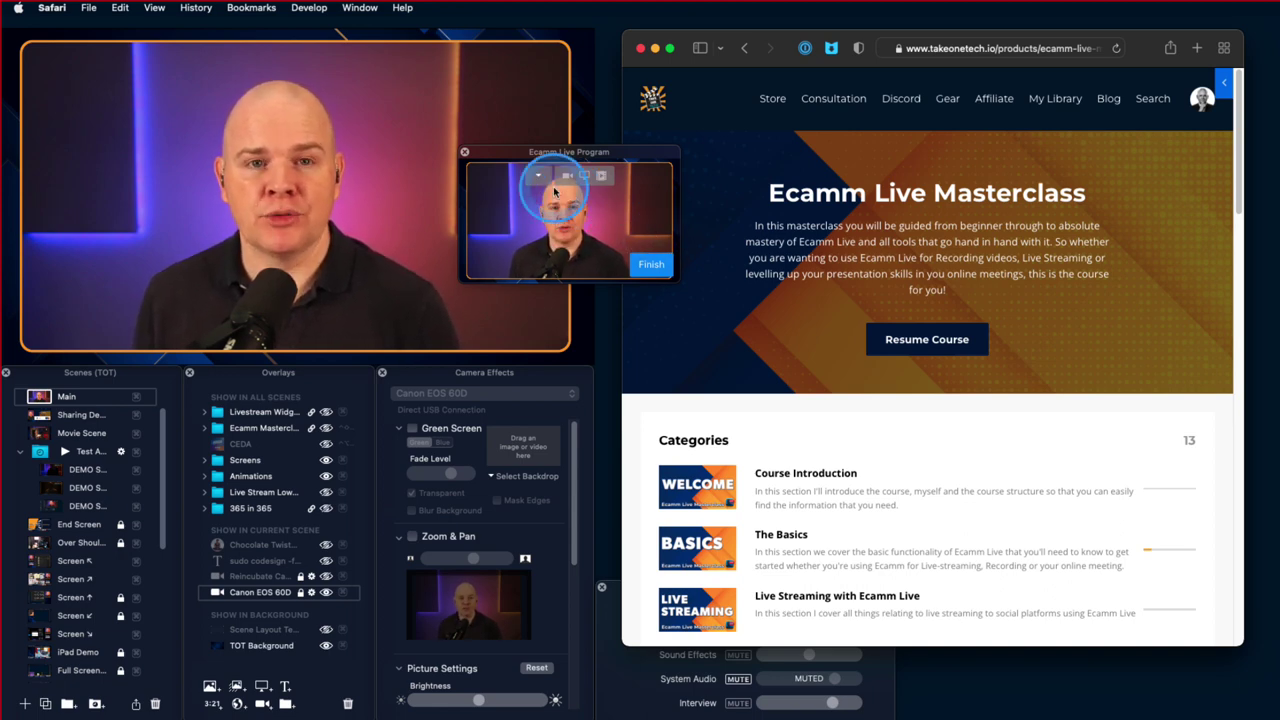
click(50, 53)
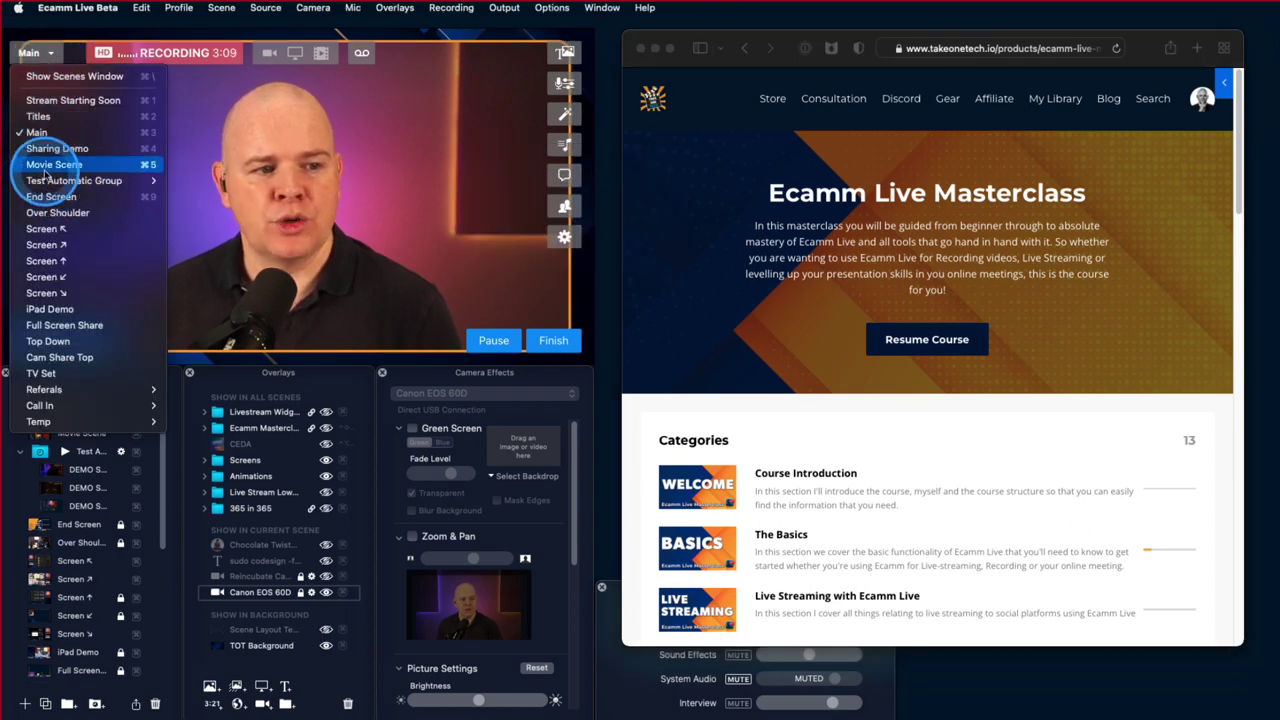
Step: Move and enlarge the floating Program preview, then switch to Ecamm Live and back to Safari
click(604, 106)
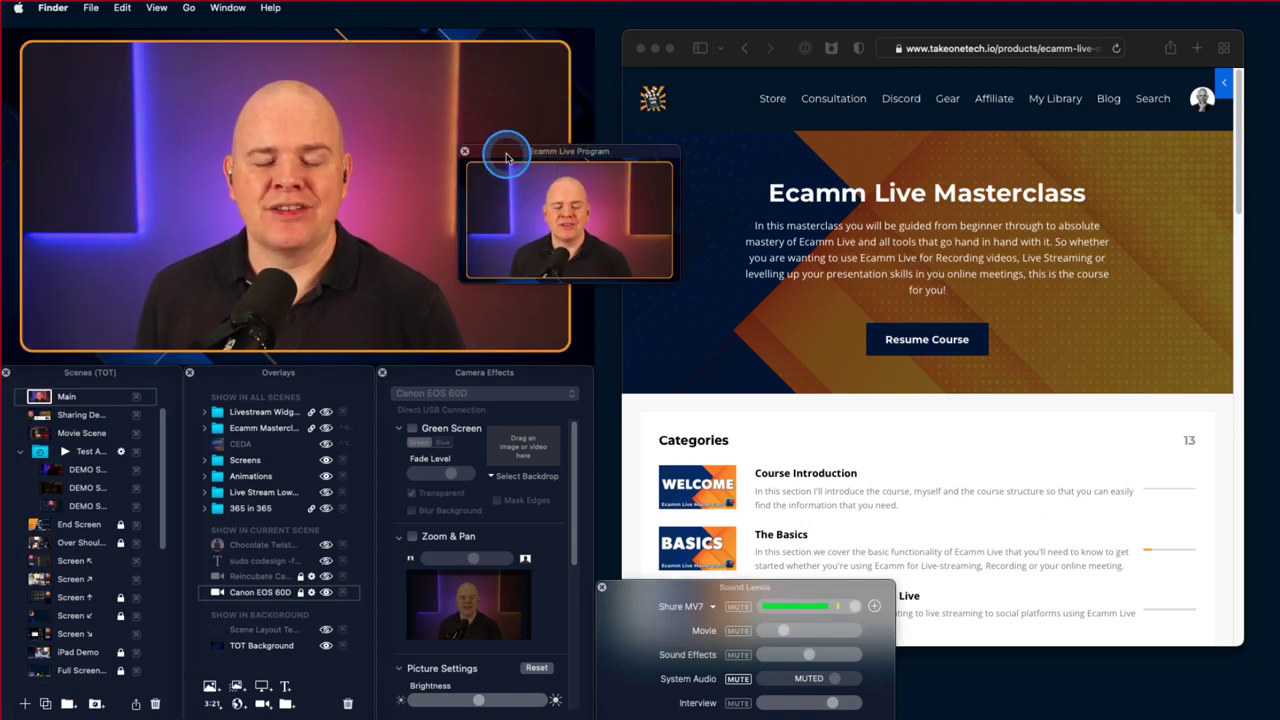
drag(507, 157, 599, 171)
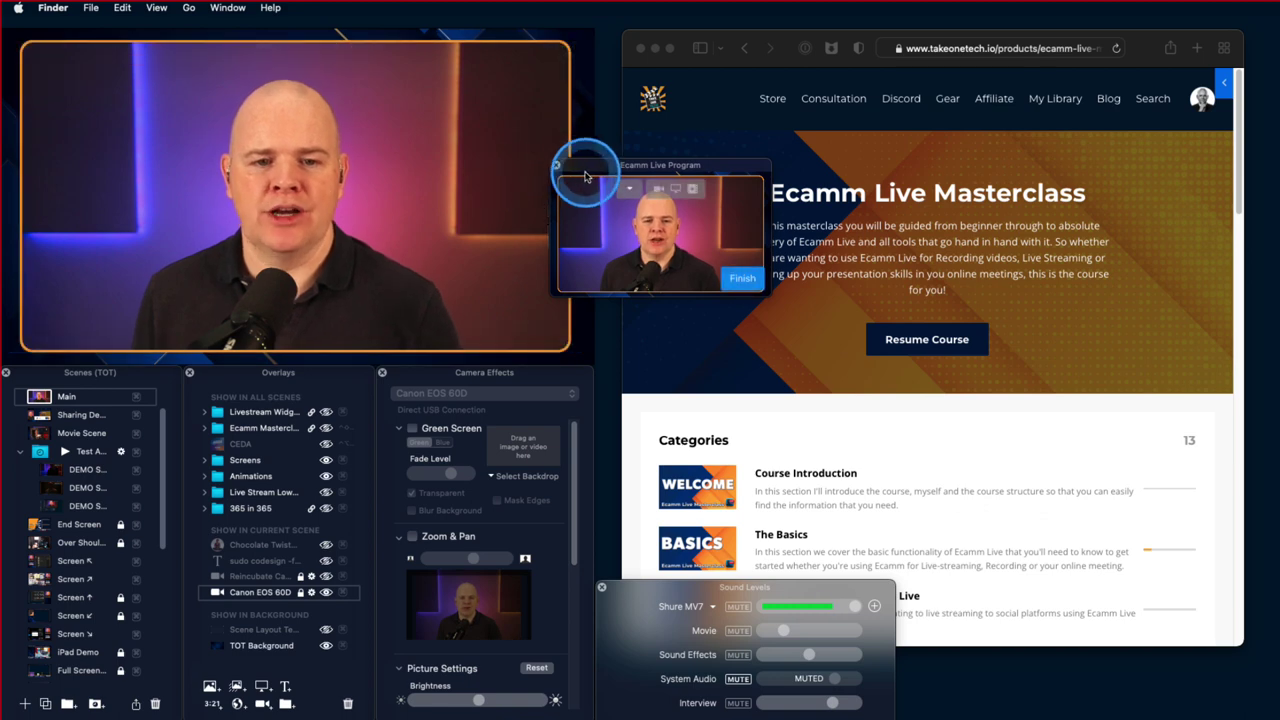
drag(586, 166, 740, 70)
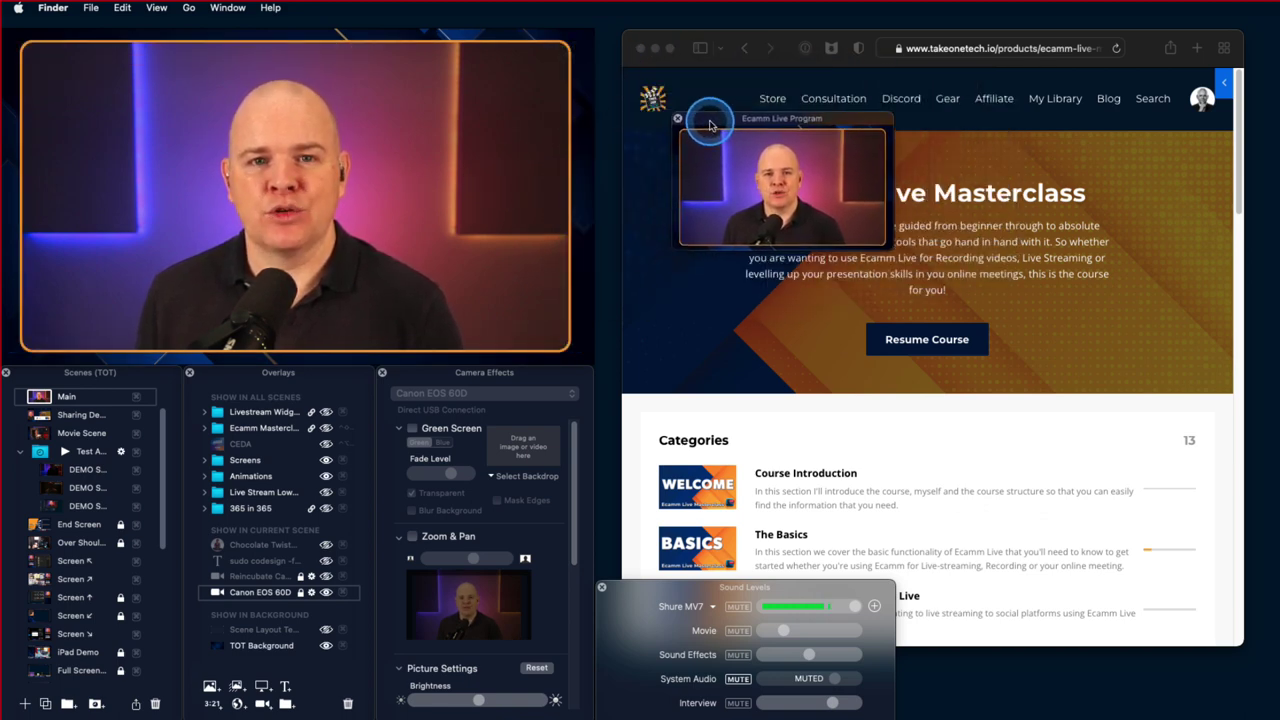
drag(710, 125, 543, 97)
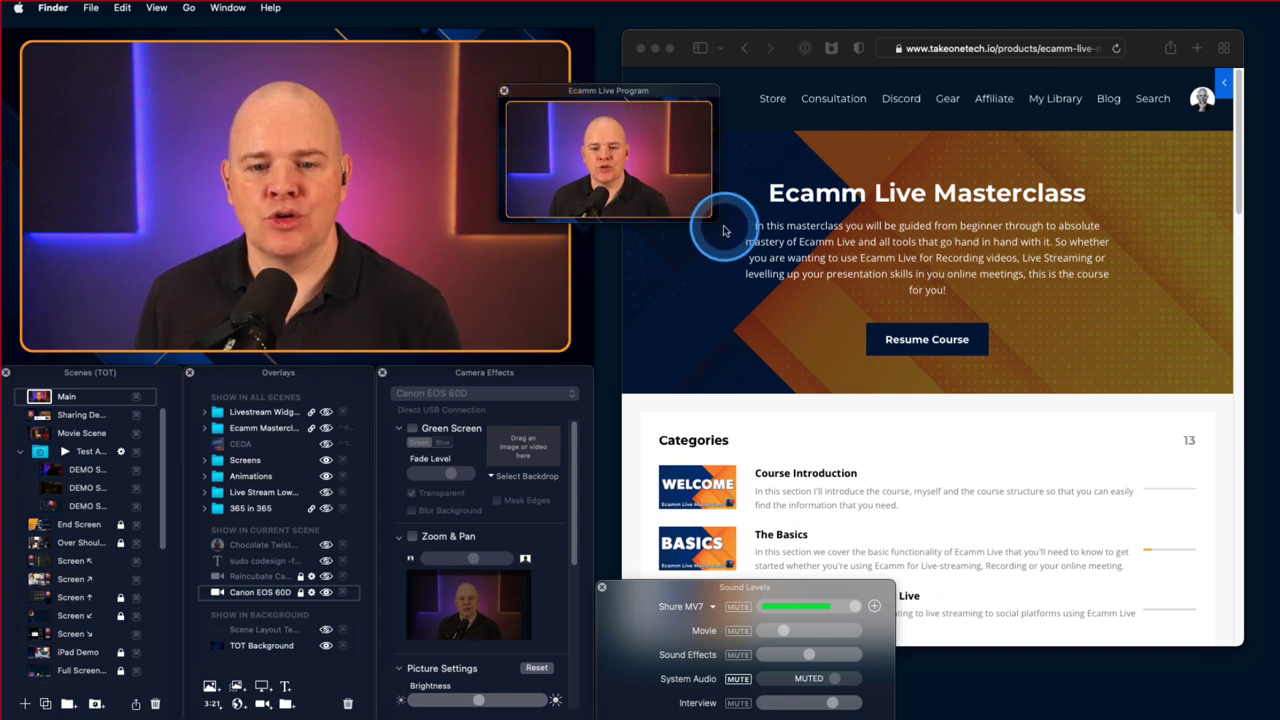
drag(716, 224, 811, 310)
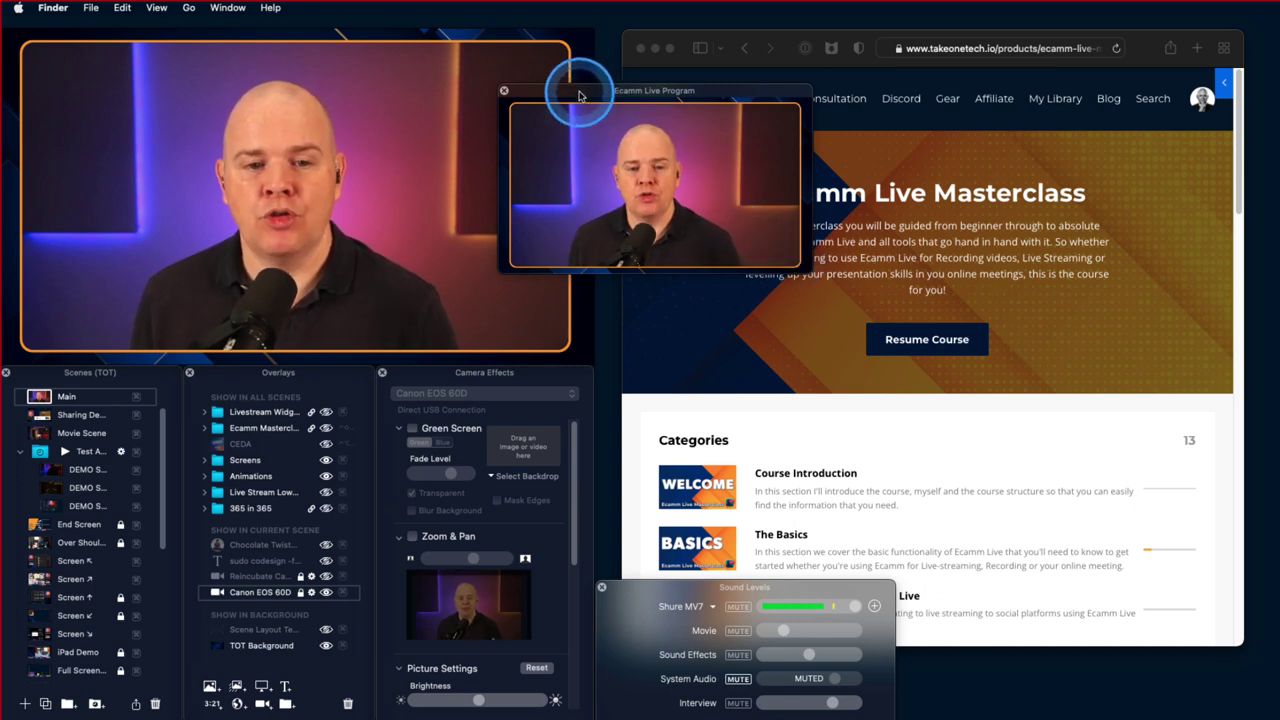
drag(571, 90, 677, 266)
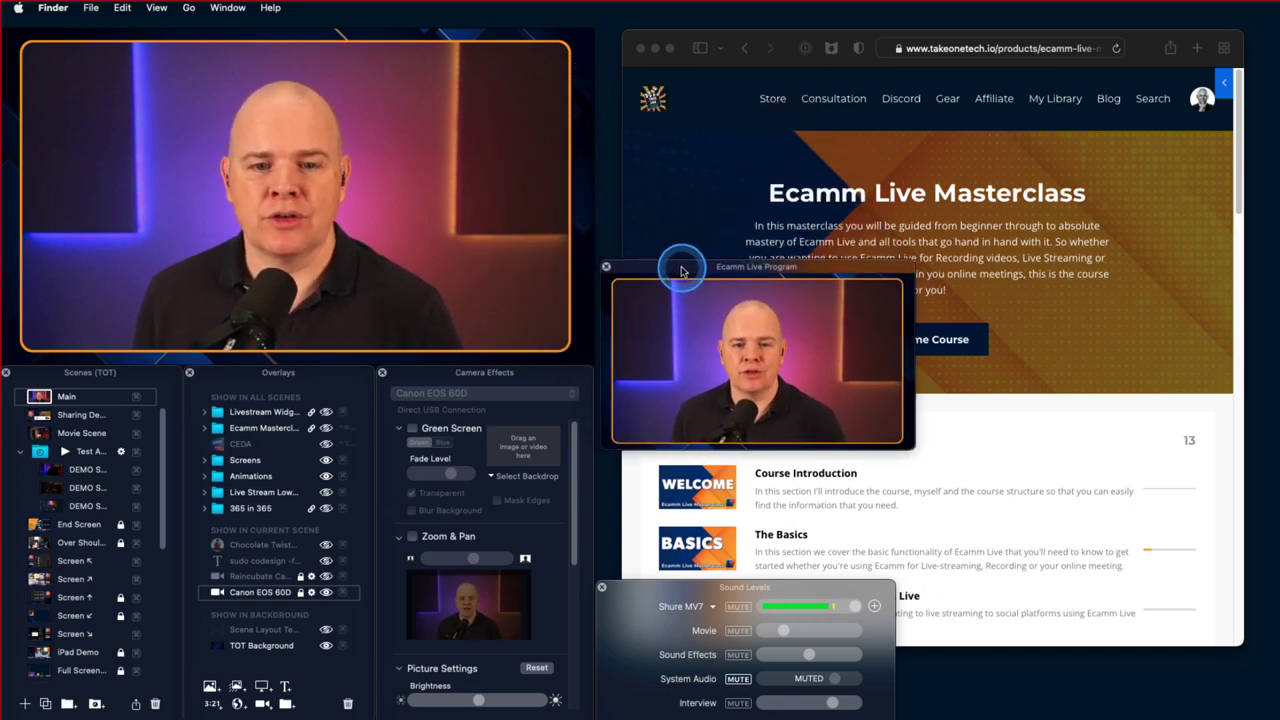
click(463, 205)
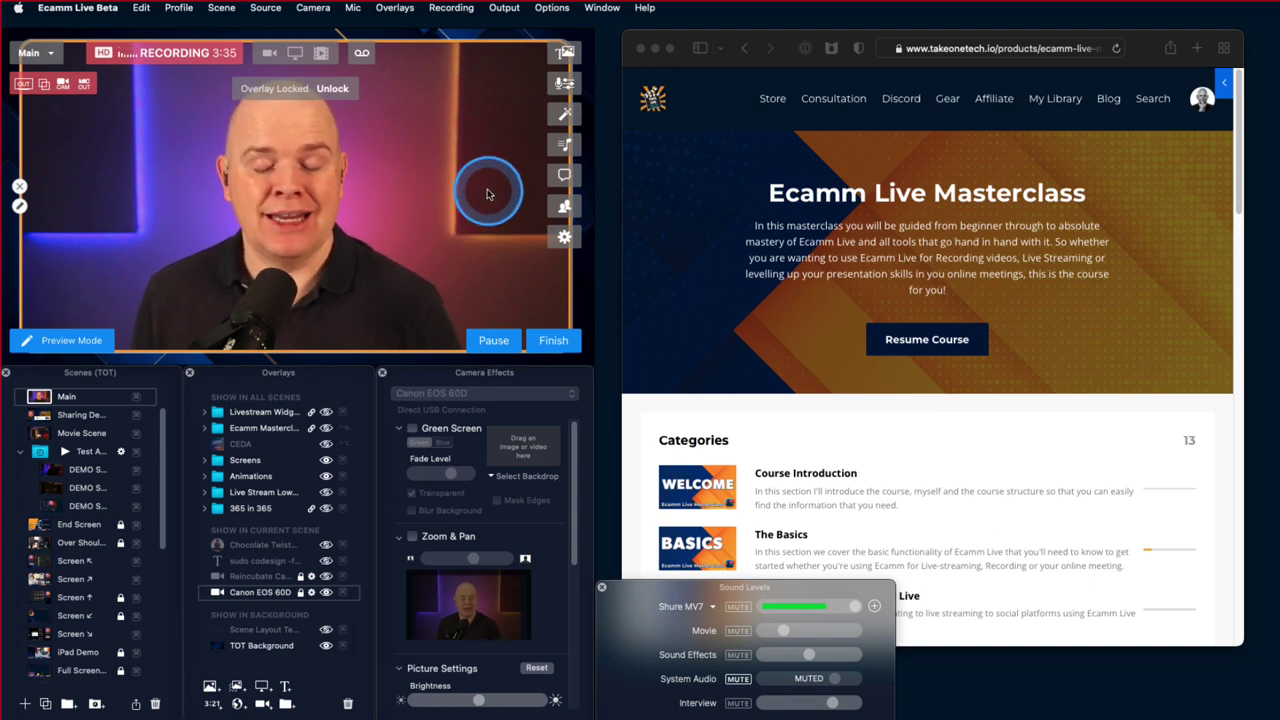
click(686, 67)
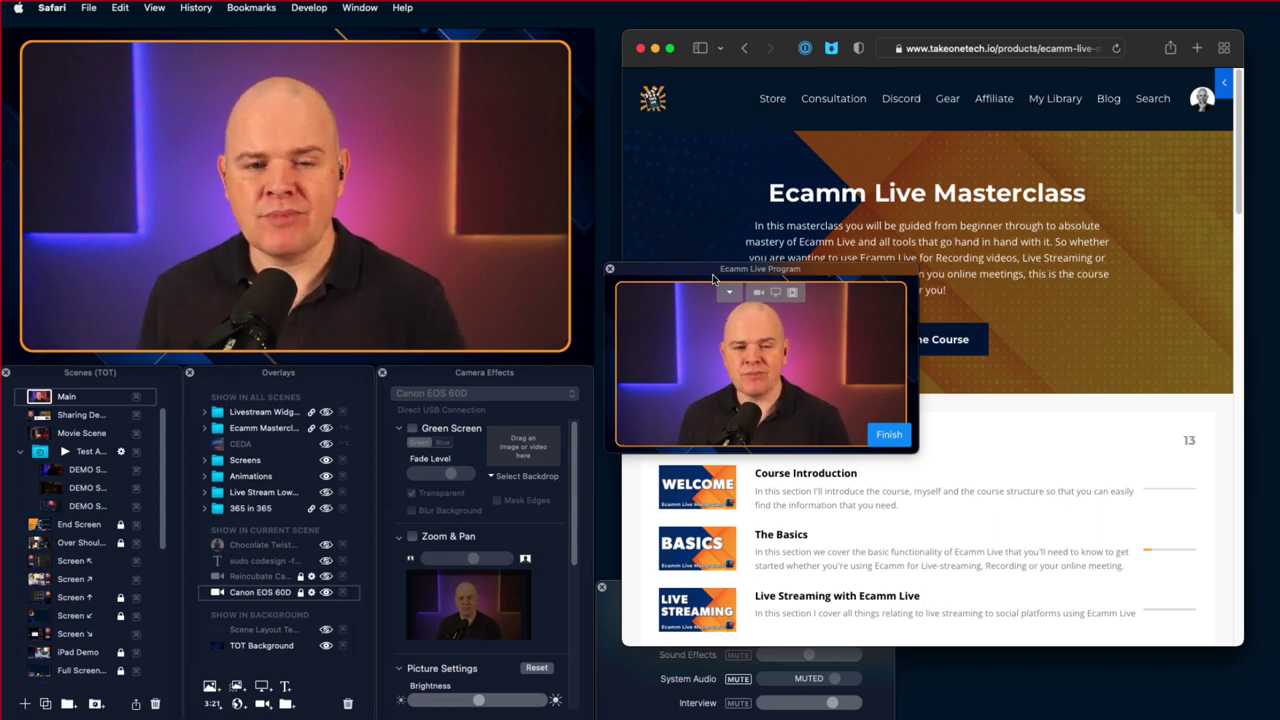
Step: Drag the floating Program preview down-right over the lower part of Safari's course page
drag(713, 278, 766, 337)
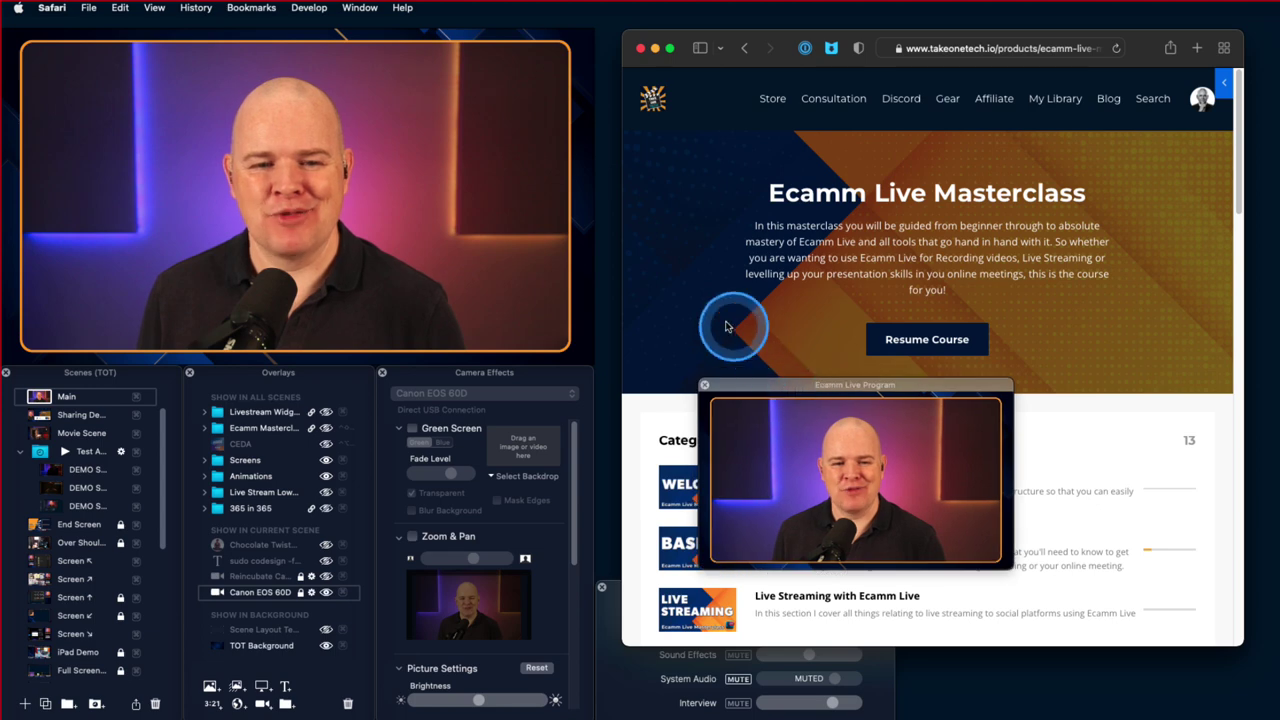
mouse_move(521, 269)
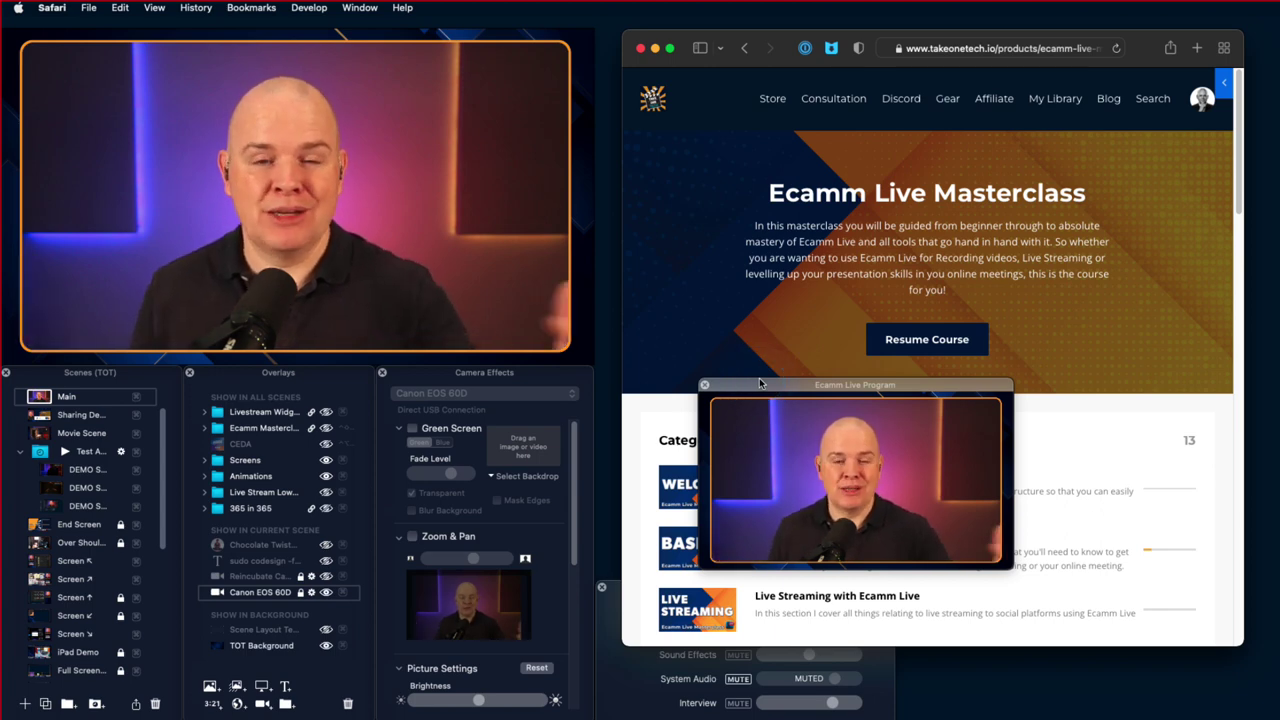
mouse_move(377, 250)
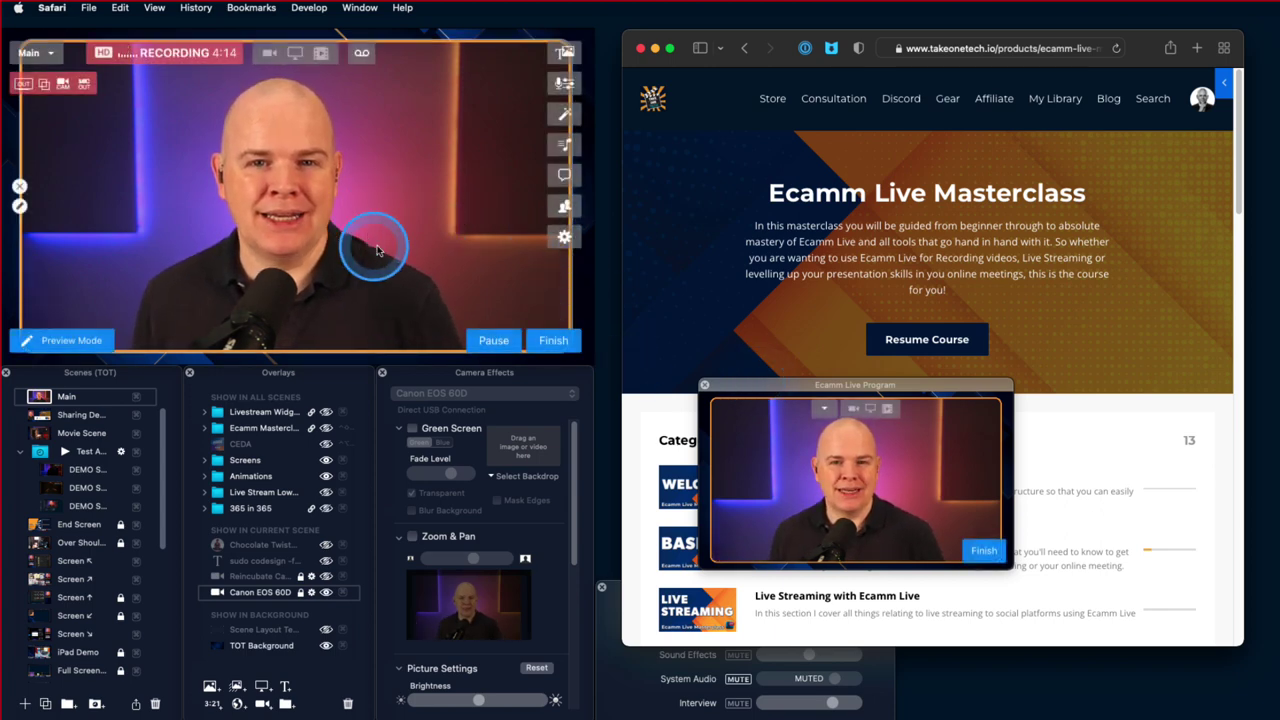
Step: Uncheck 'Show Program Window While In Other Apps' in General preferences and close Preferences
click(564, 240)
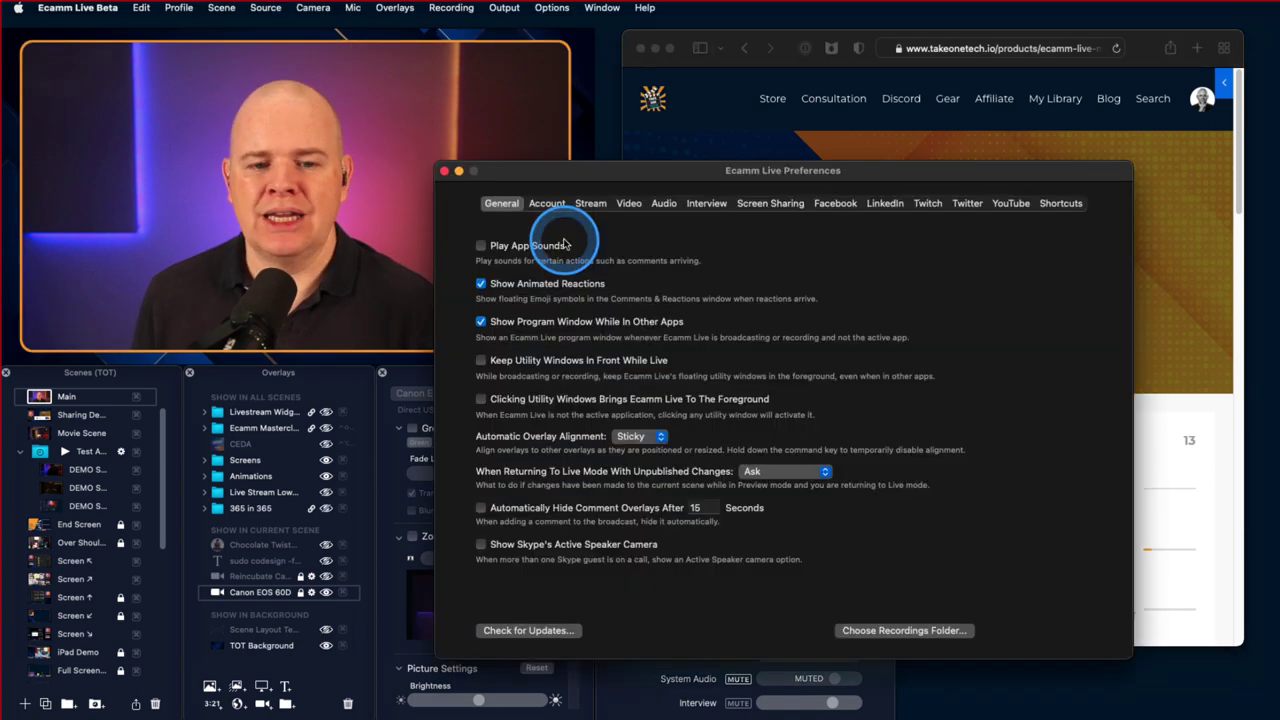
click(481, 323)
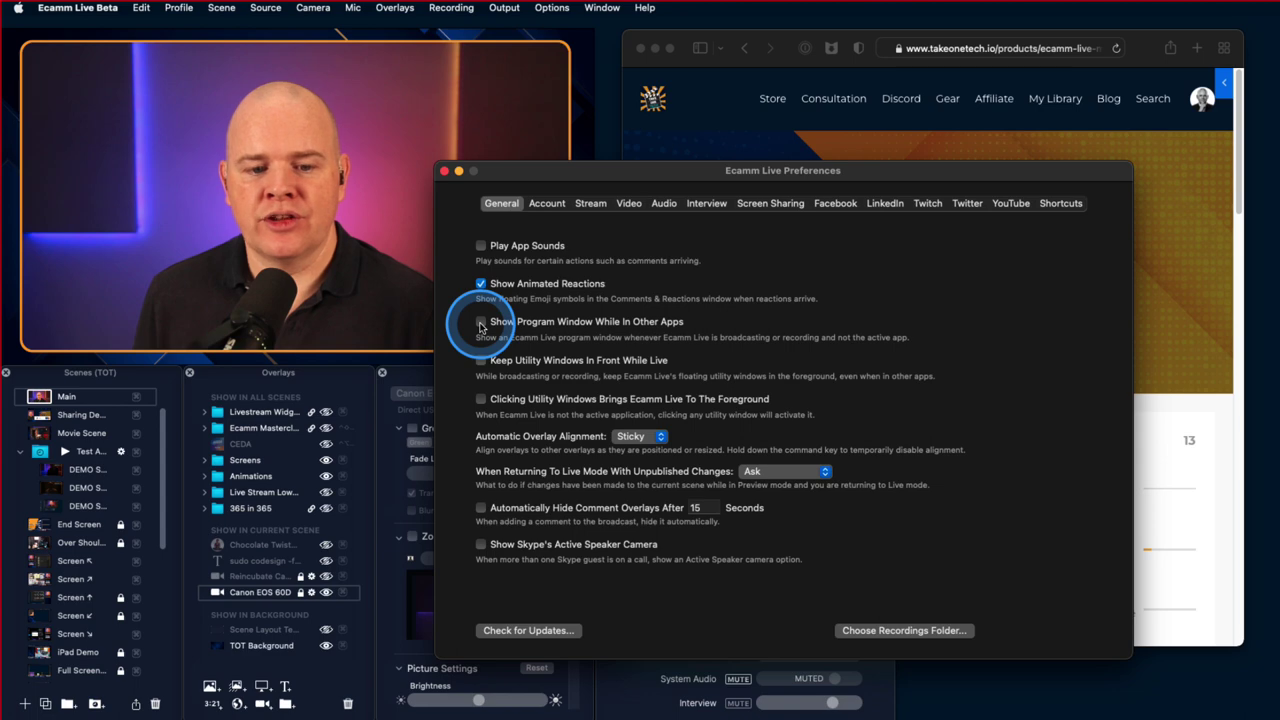
click(444, 171)
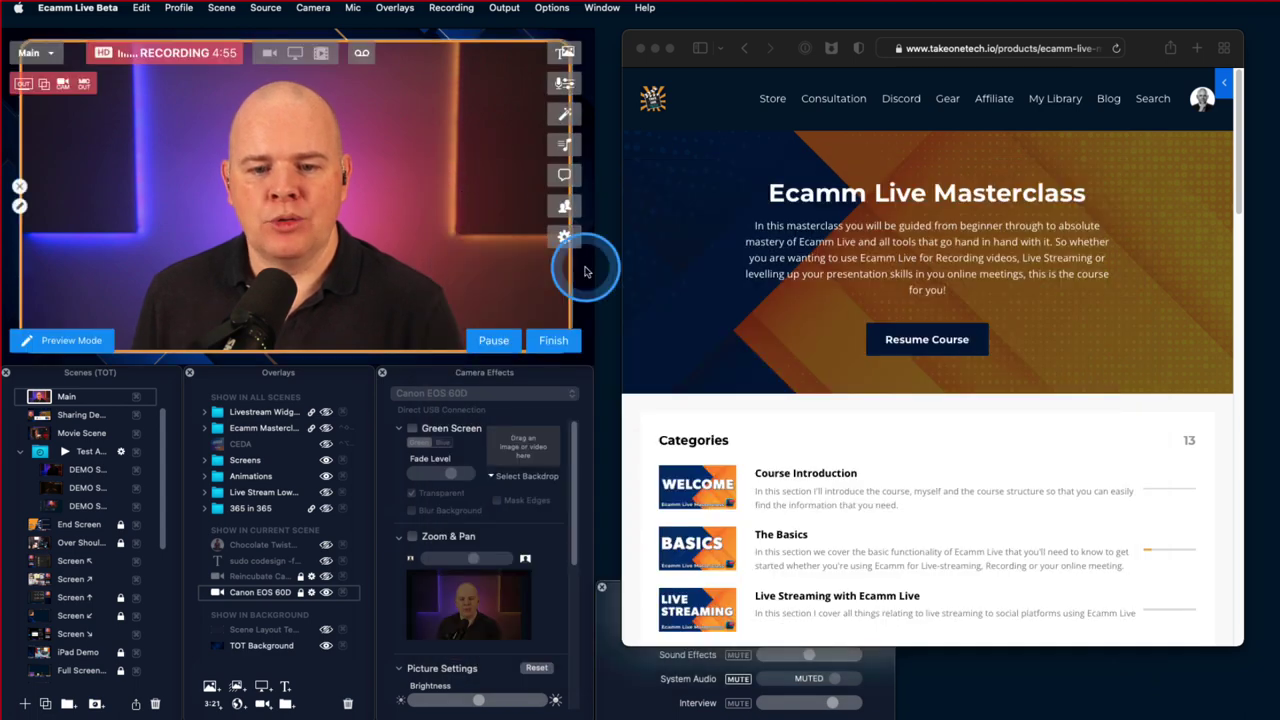
Step: Switch focus between Safari and the desktop to confirm the Program preview stays hidden
click(657, 277)
click(610, 271)
click(671, 285)
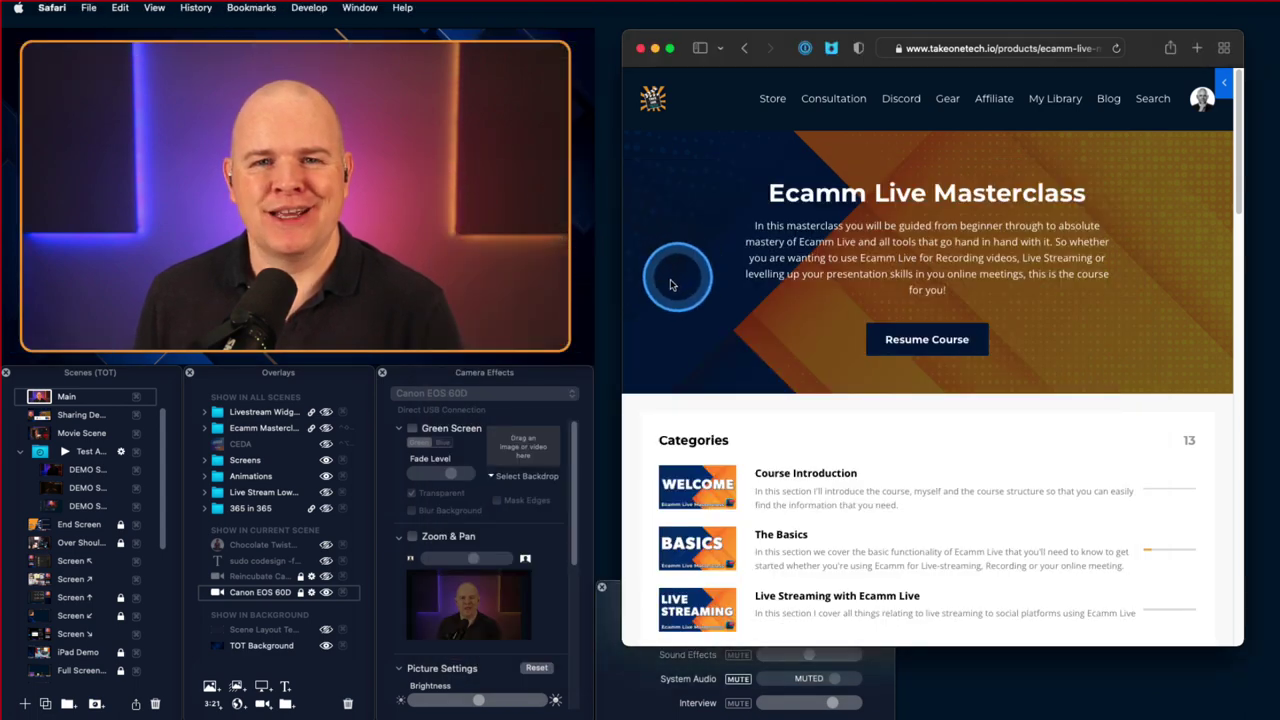
click(606, 294)
click(663, 297)
click(925, 568)
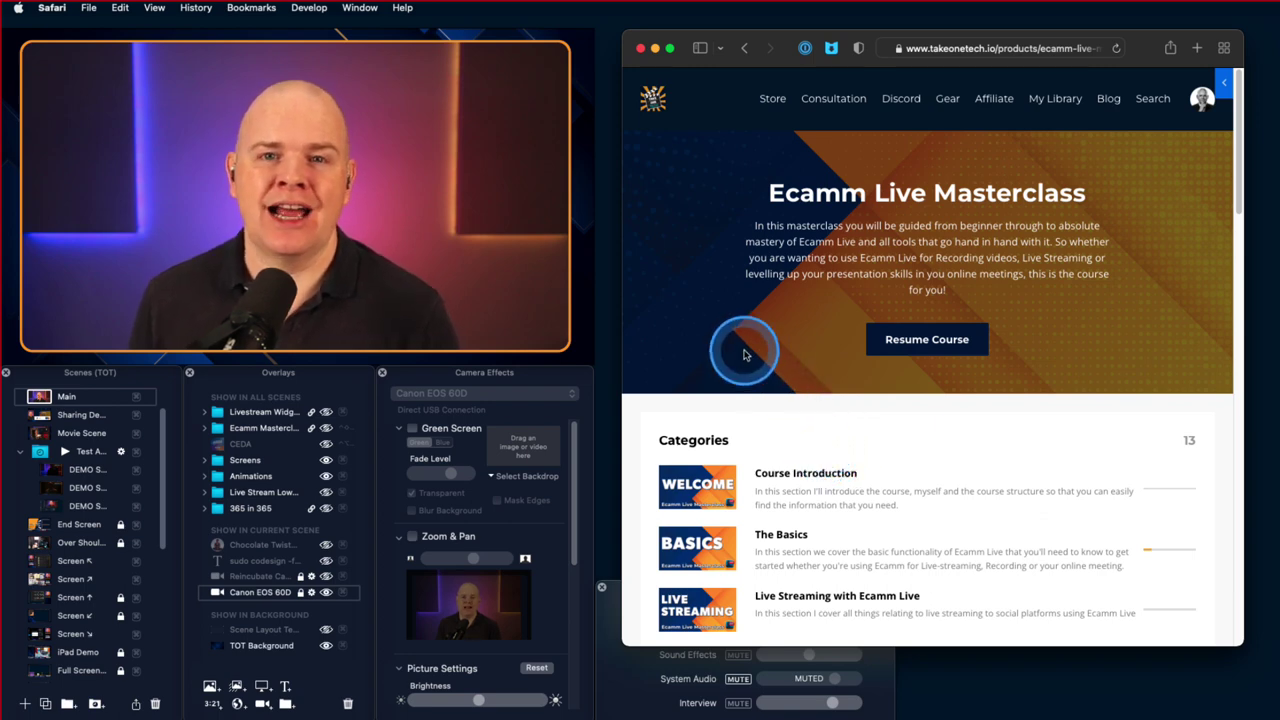
mouse_move(557, 214)
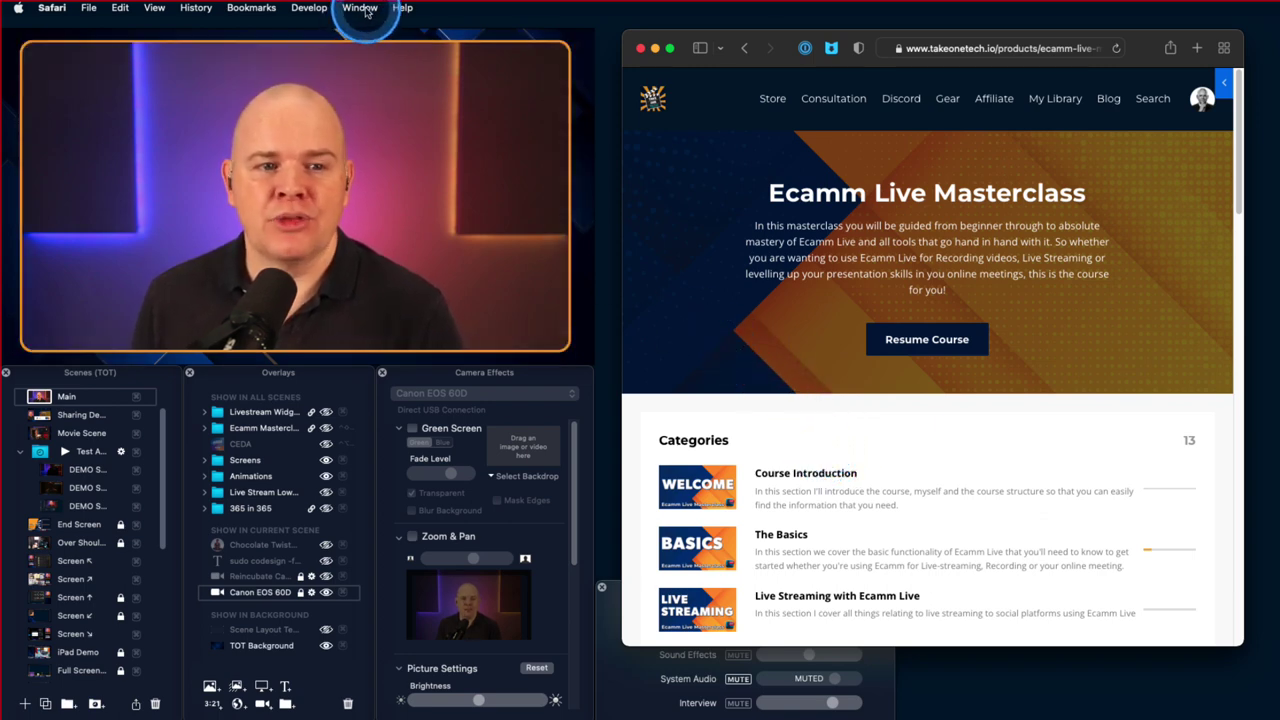
Step: Bring Ecamm Live to the front and reopen the Program window via Window > Program
click(360, 8)
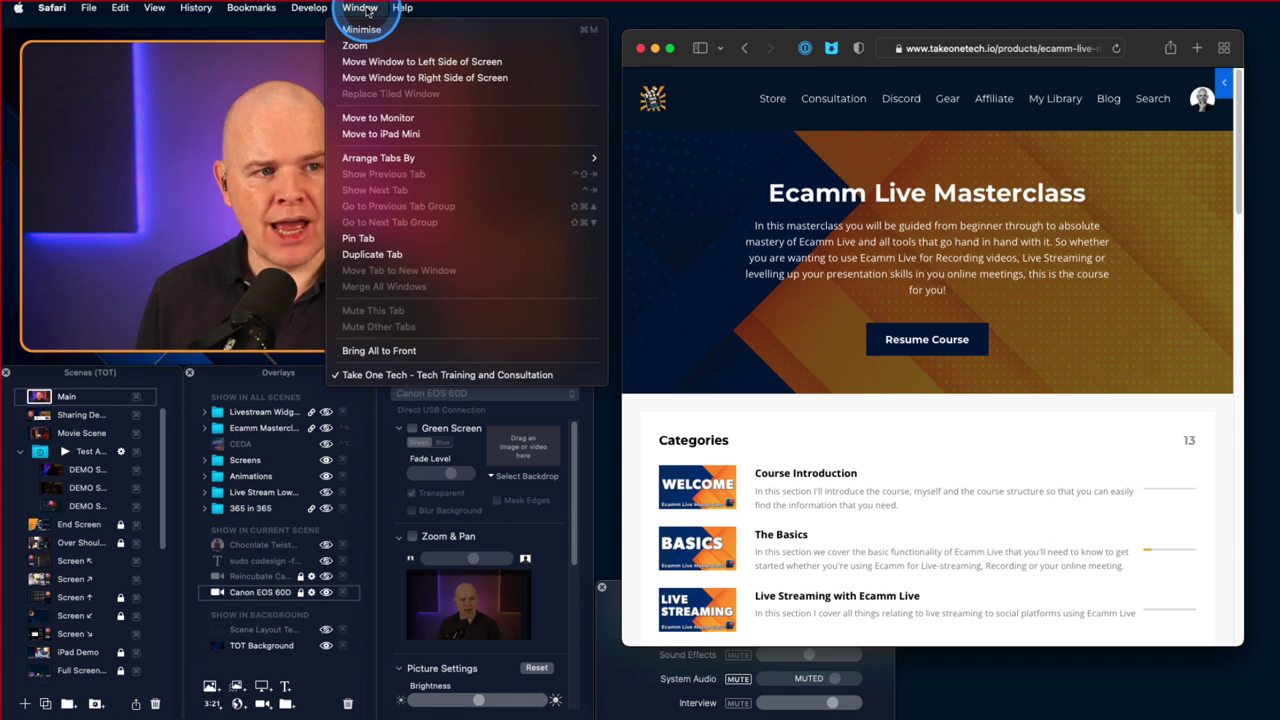
click(266, 59)
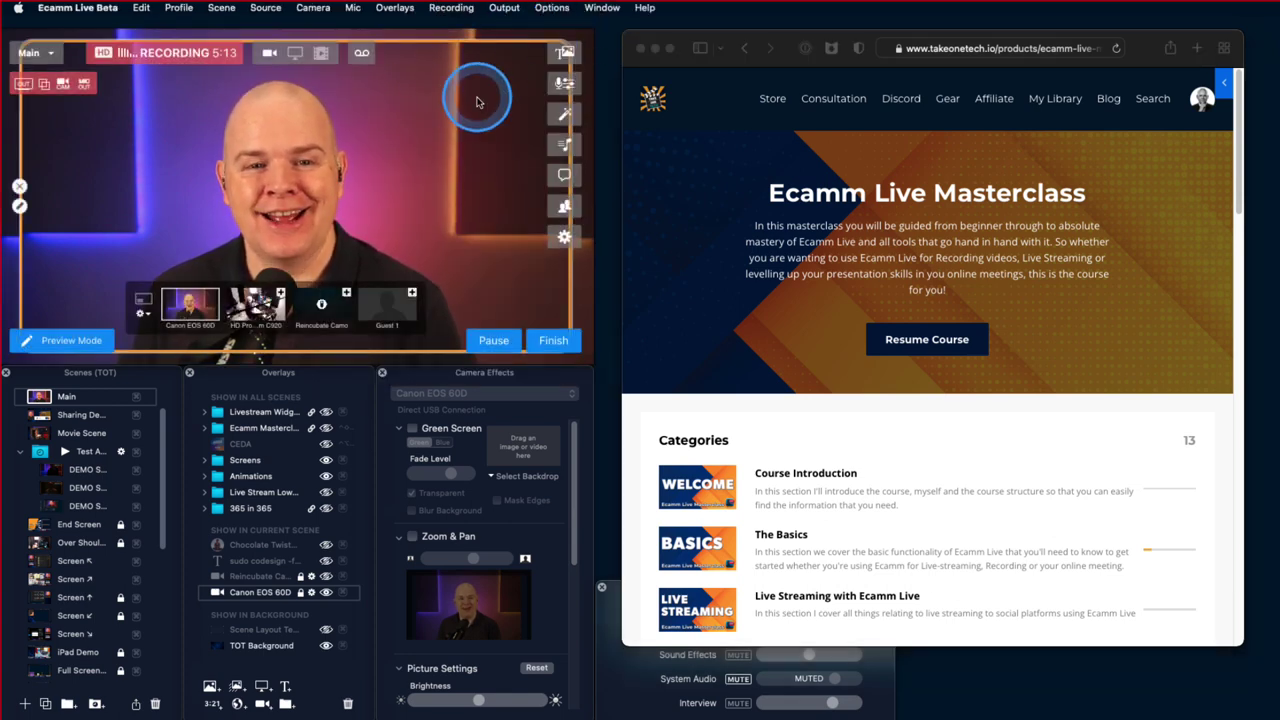
click(600, 8)
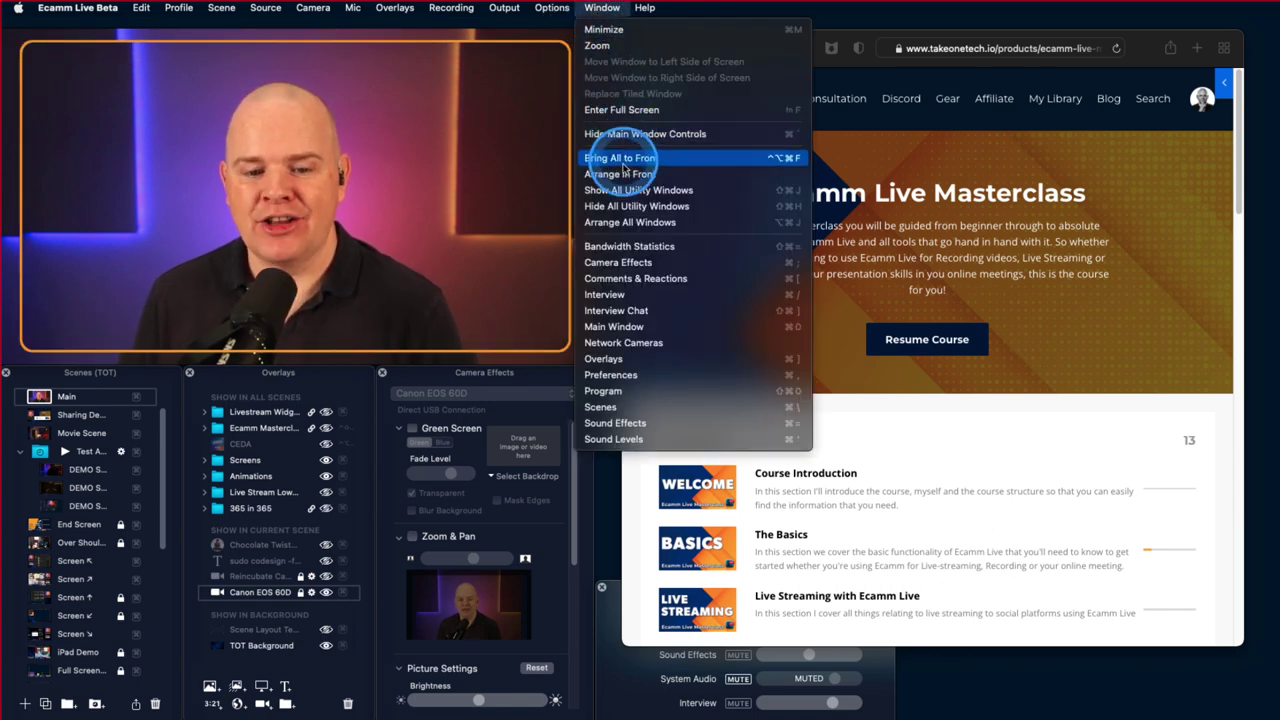
click(634, 393)
Step: Drag the Program window over the Categories area, then close it
drag(723, 394, 826, 523)
mouse_move(557, 334)
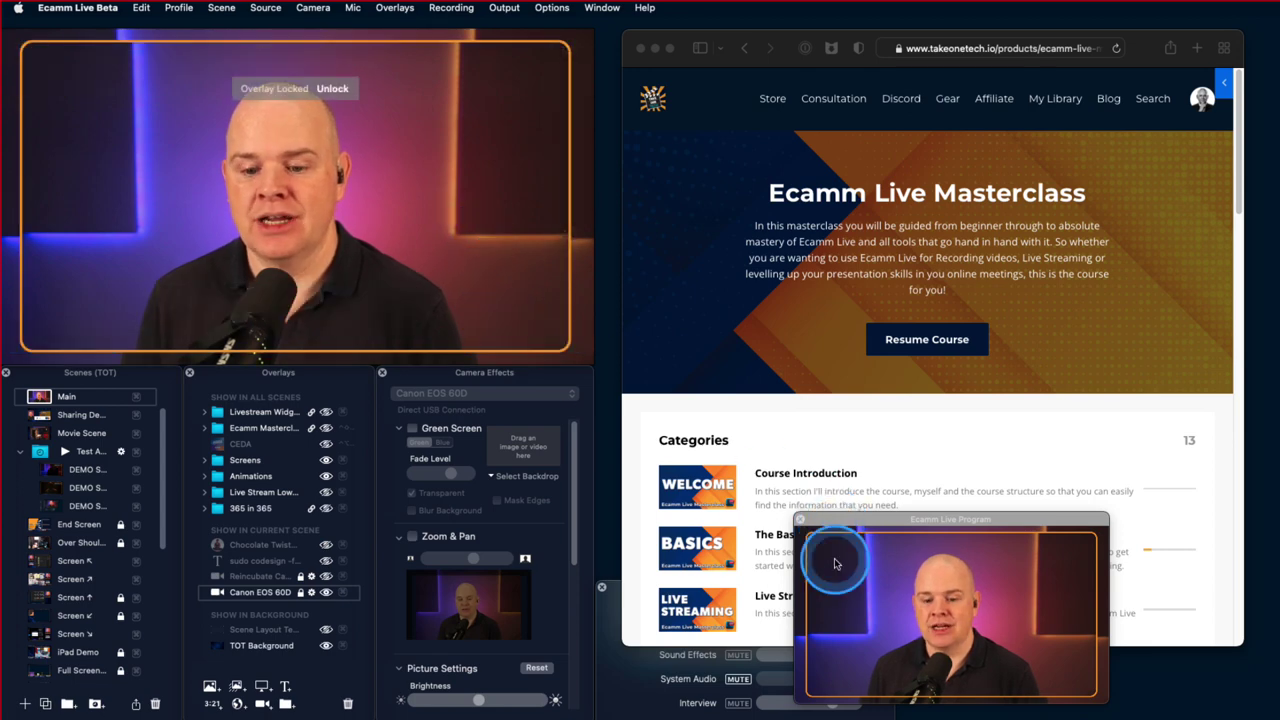
drag(860, 526, 634, 447)
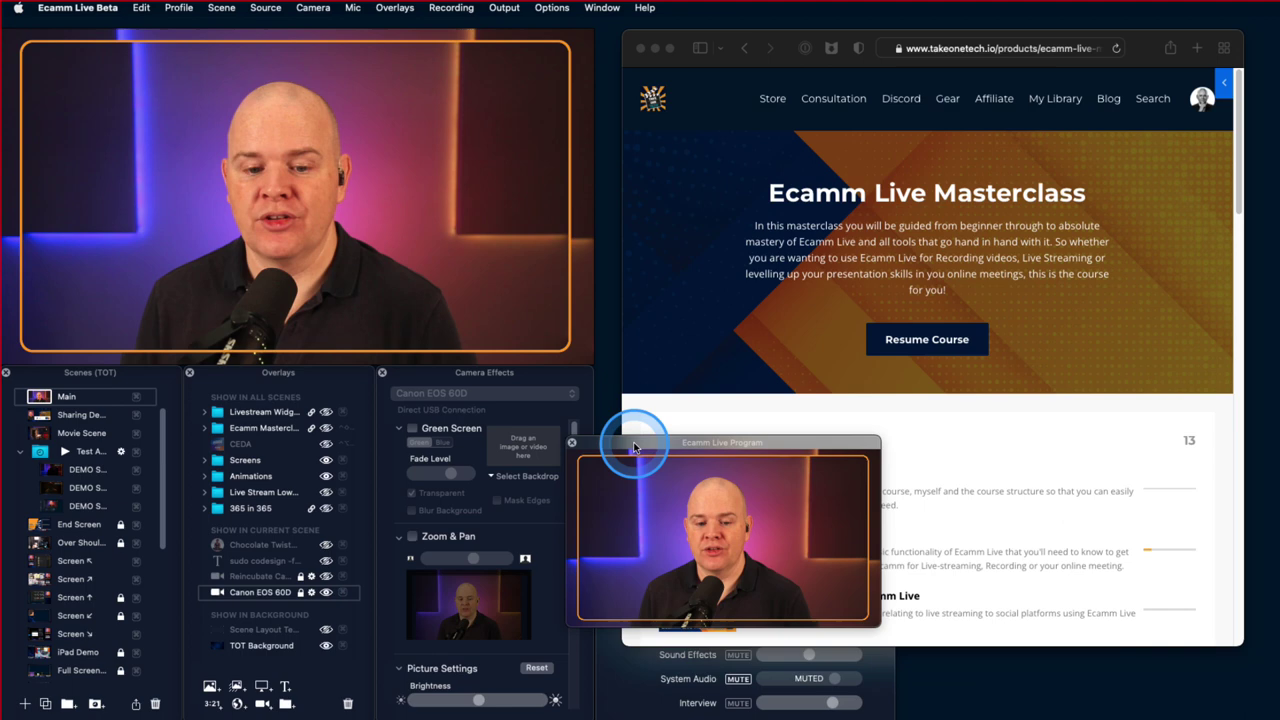
click(573, 444)
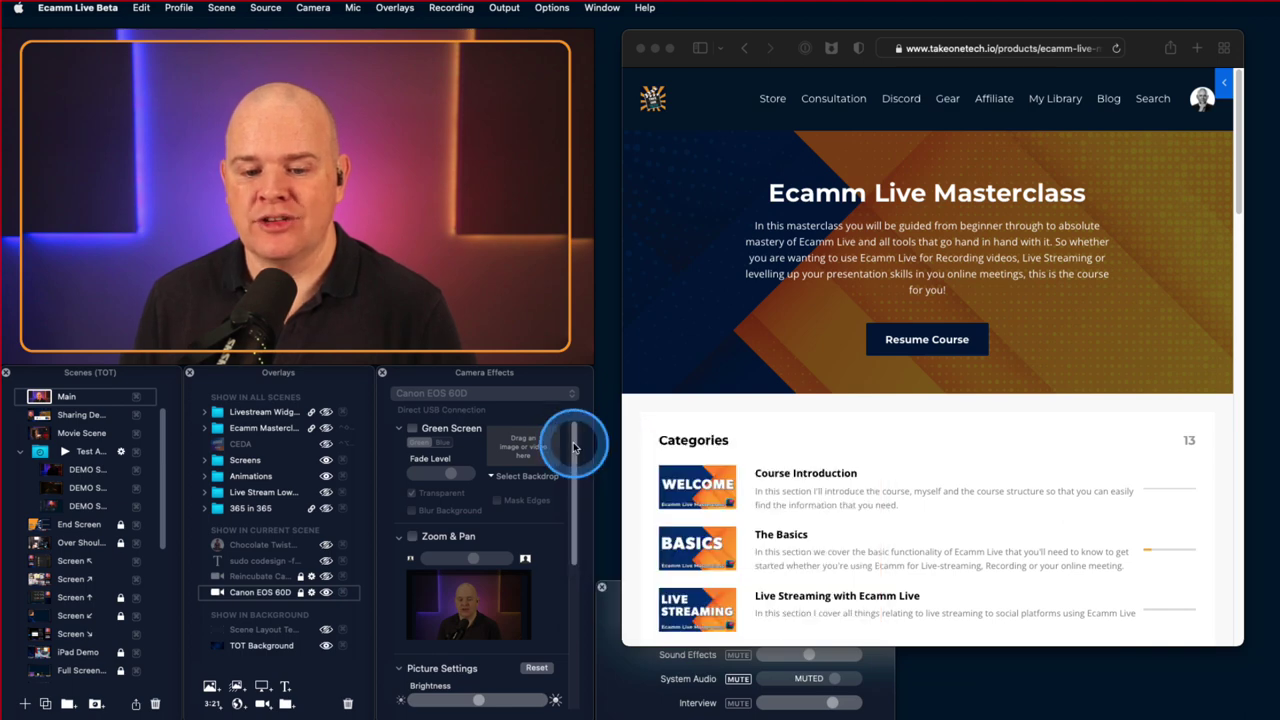
Step: Reopen the Program window from the Window menu and move it to the lower right over Safari's Categories list
click(603, 9)
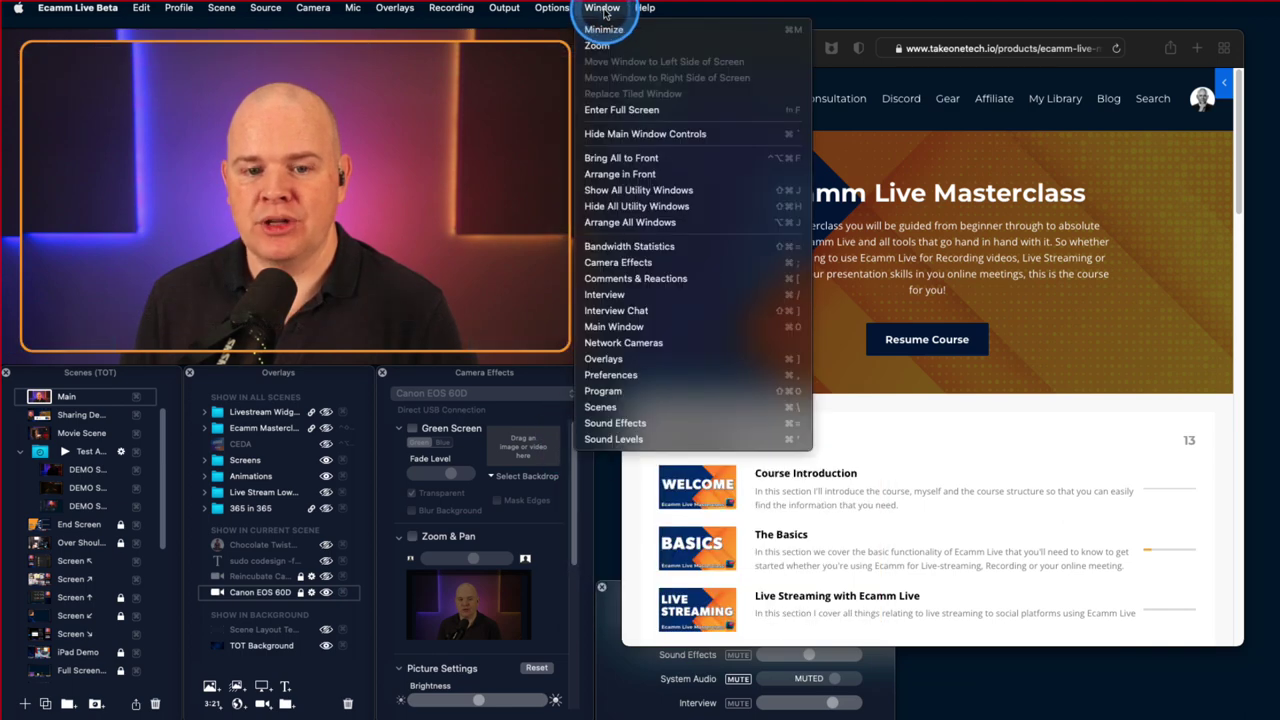
click(621, 390)
drag(644, 447, 926, 517)
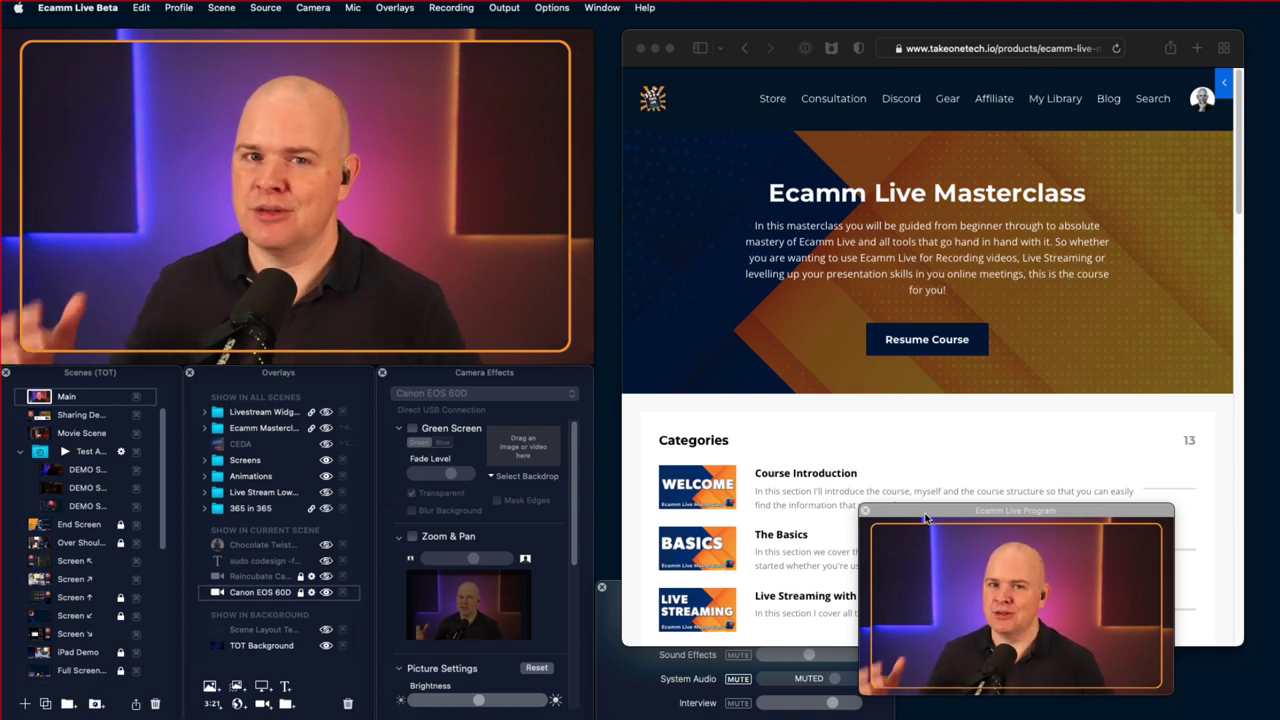
click(922, 524)
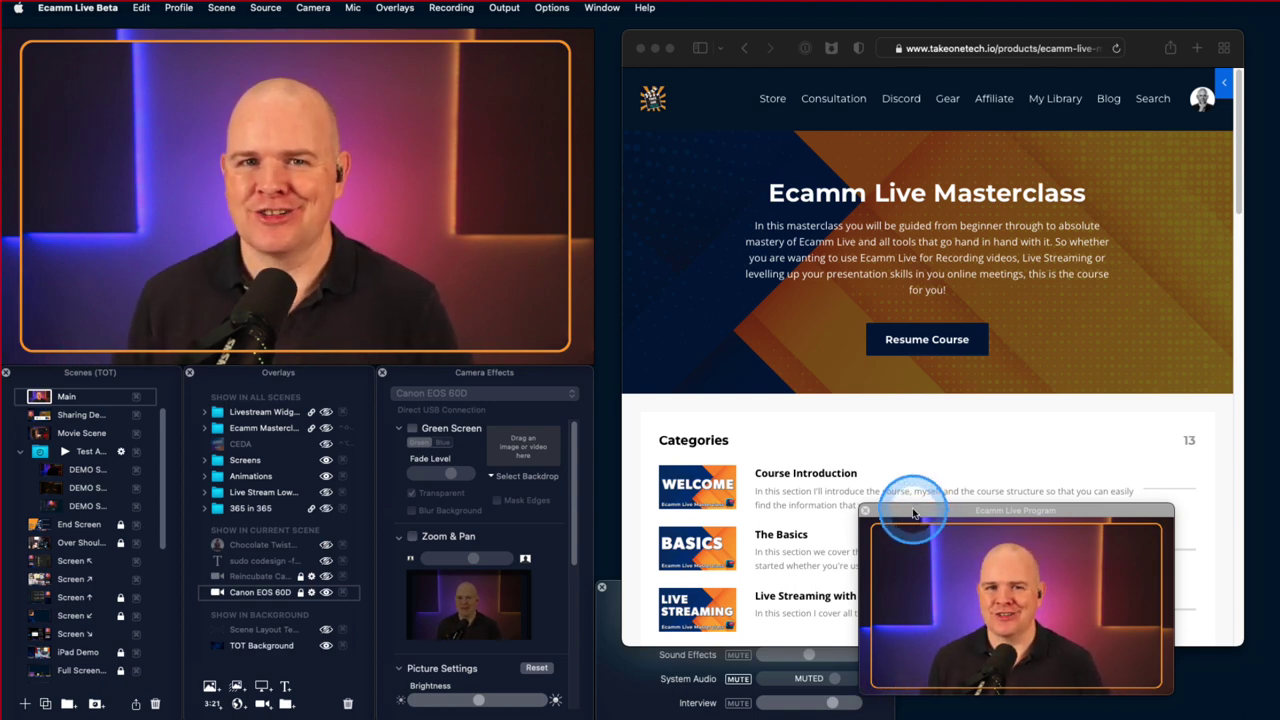